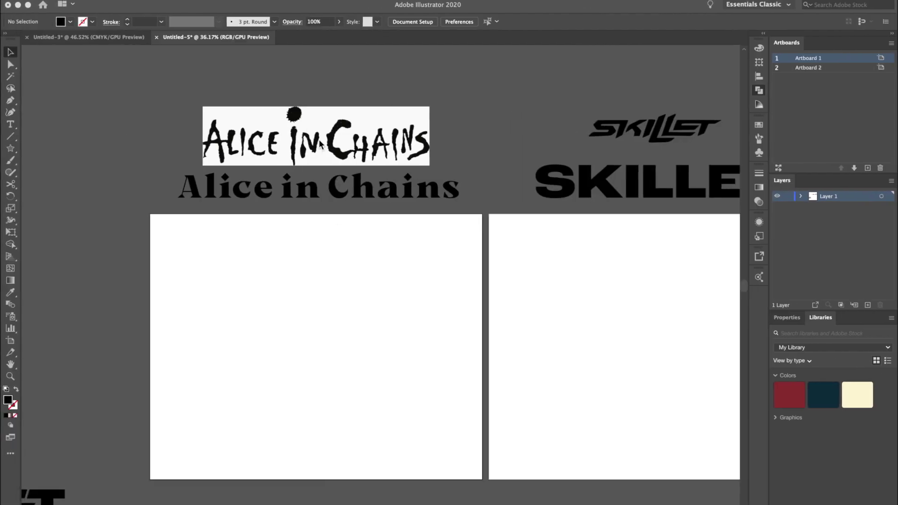
Step: Examine the Alice in Chains and Skillet reference logos and the plain text versions beneath them
click(320, 142)
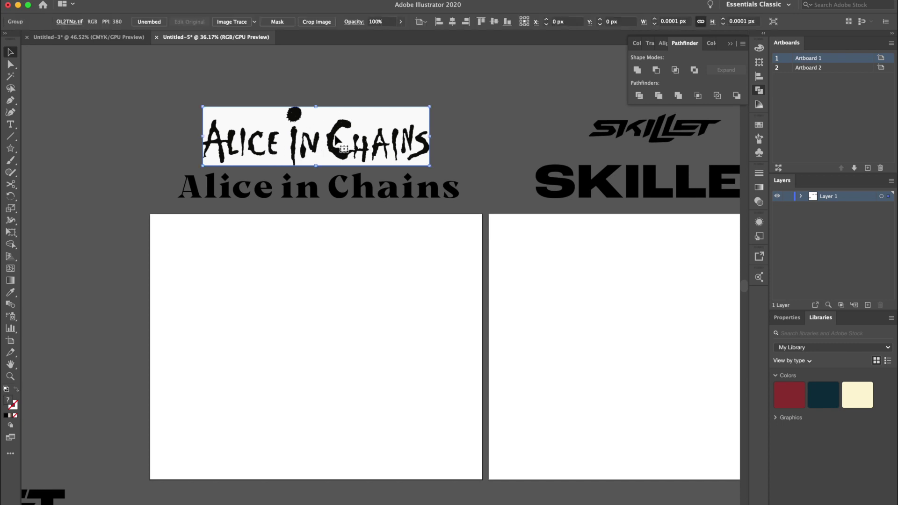
click(318, 195)
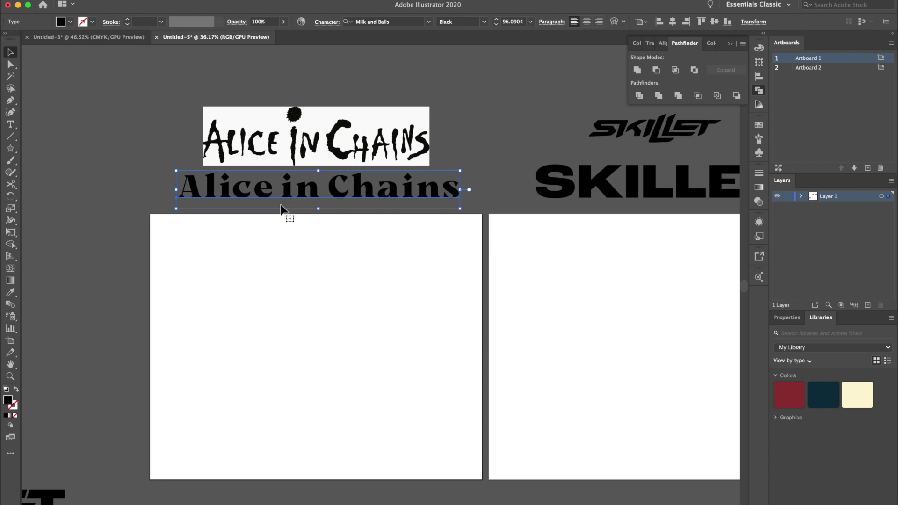
drag(461, 243, 351, 262)
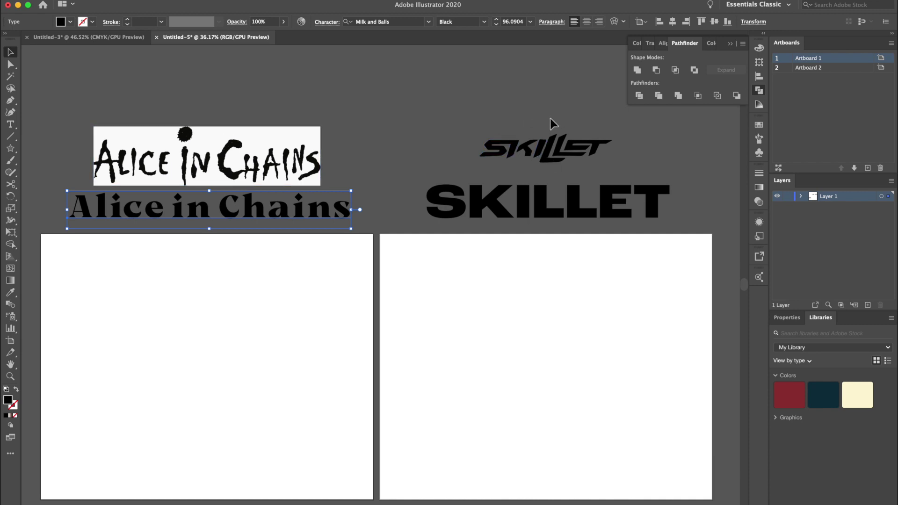
click(509, 210)
click(431, 298)
drag(361, 317, 475, 275)
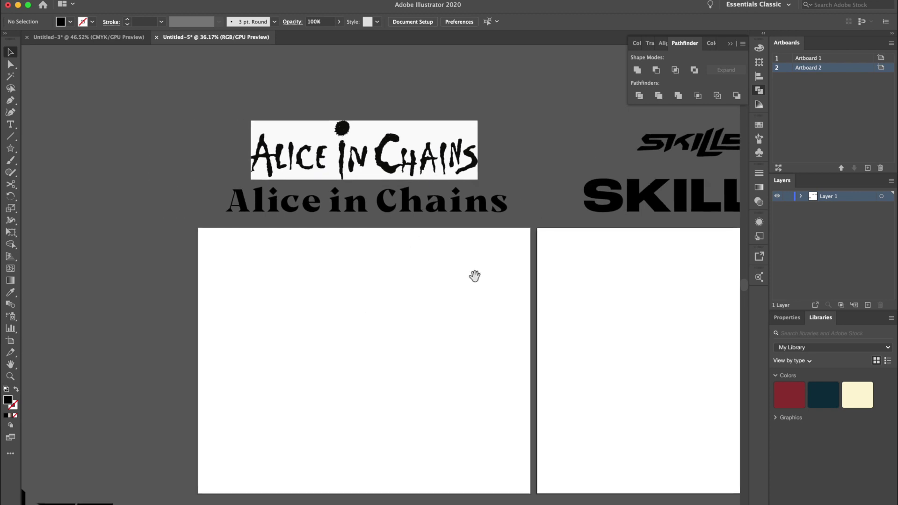
scroll(215, 129, right, 5)
scroll(215, 129, down, 3)
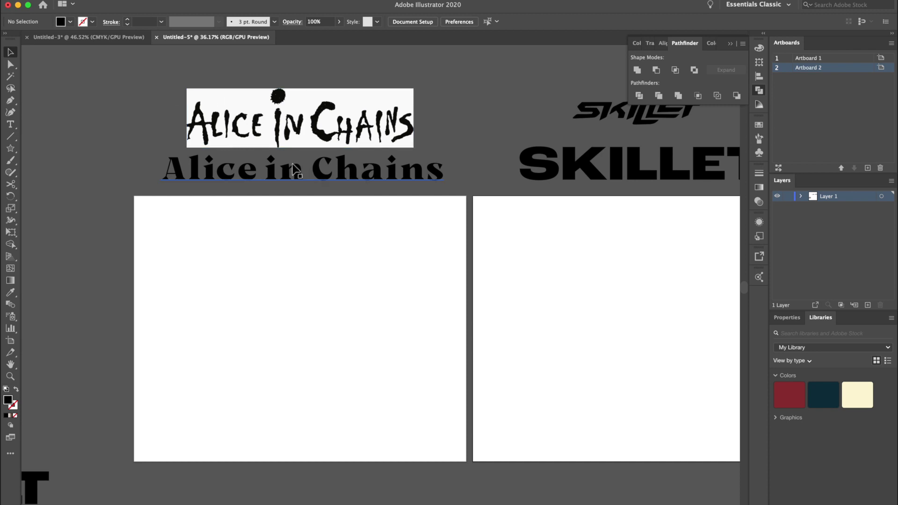
Step: Place a copy of the "Alice in Chains" text on the first artboard, shortened to "Alice" and enlarged
alt+drag(292, 164, 699, 280)
double_click(349, 268)
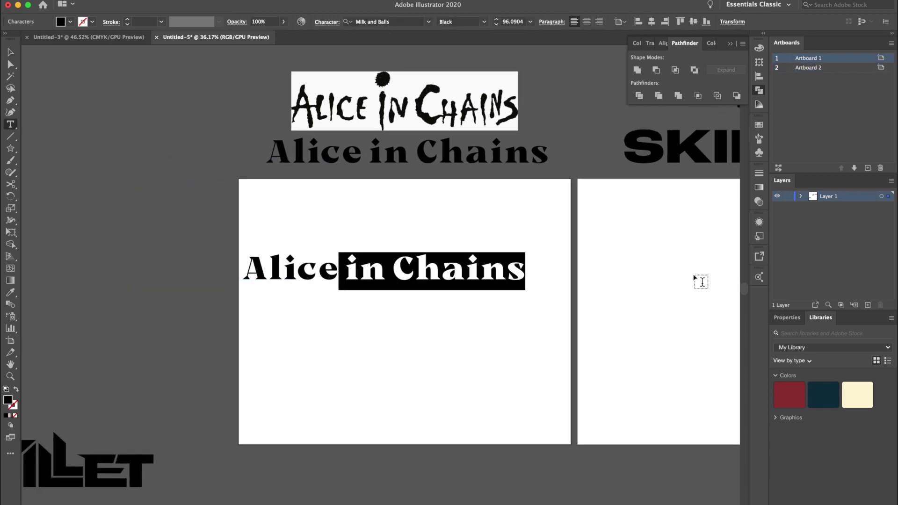
key(BackSpace)
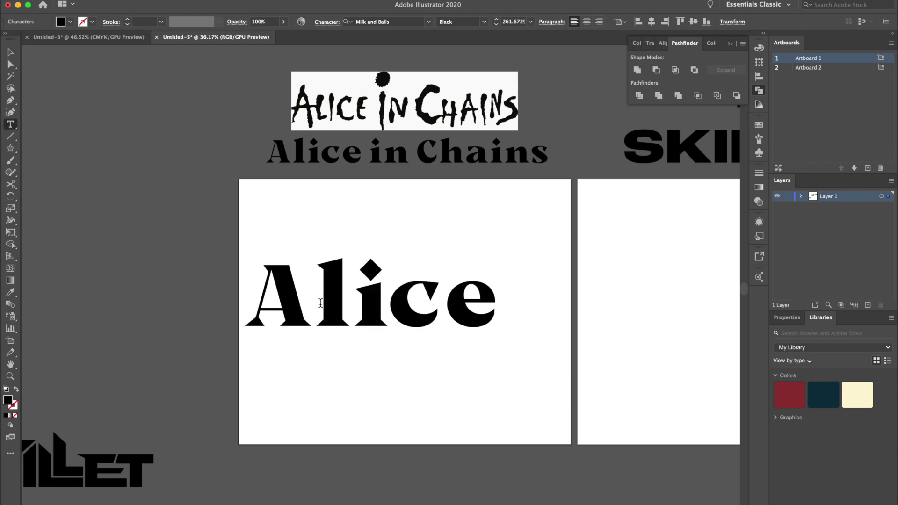
Step: Tighten the kerning between the A, l and i of "Alice" until the letters touch
key(alt+Left)
key(alt+Left)
key(alt+Left)
key(alt+Left)
key(alt+Left)
key(alt+Left)
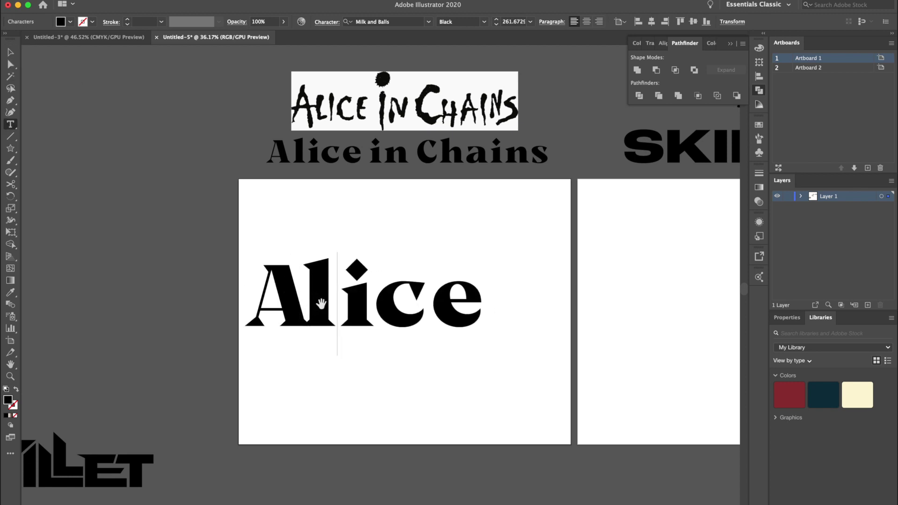
key(alt+Left)
key(alt+Left)
key(alt+Left)
key(alt+Left)
key(alt+Left)
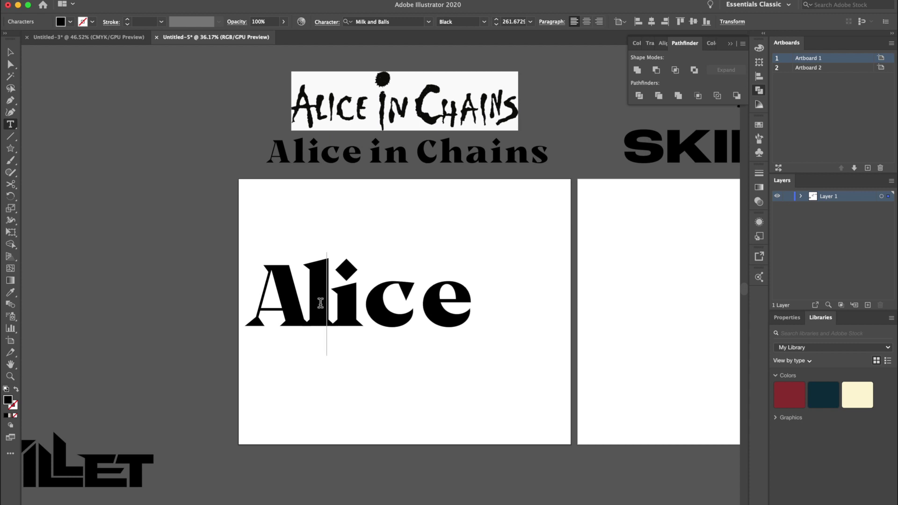
key(alt+Left)
Step: Tighten the kerning between the i, c and e of "Alice" so the letters join up
key(Right)
key(alt+Left)
key(alt+Left)
key(alt+Left)
key(alt+Left)
key(alt+Left)
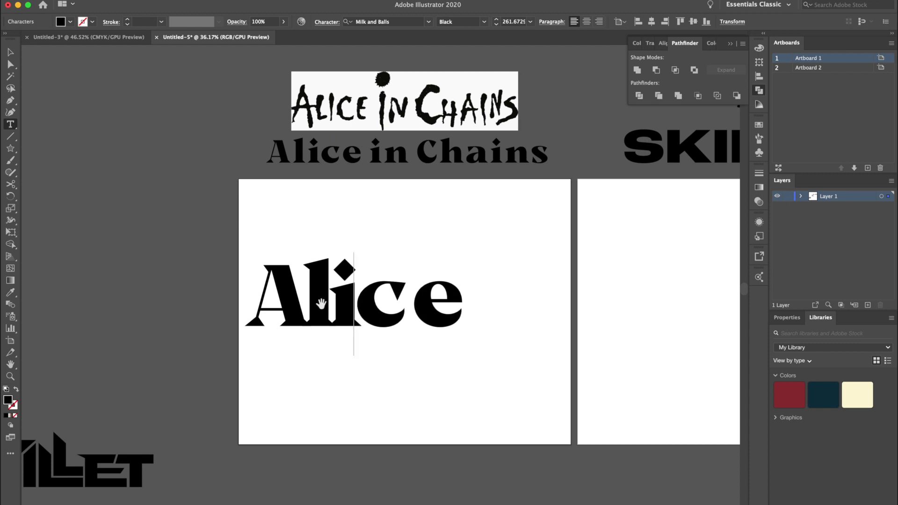
key(alt+Left)
key(alt+Left)
key(alt+Left)
key(alt+Left)
key(alt+Left)
key(alt+Left)
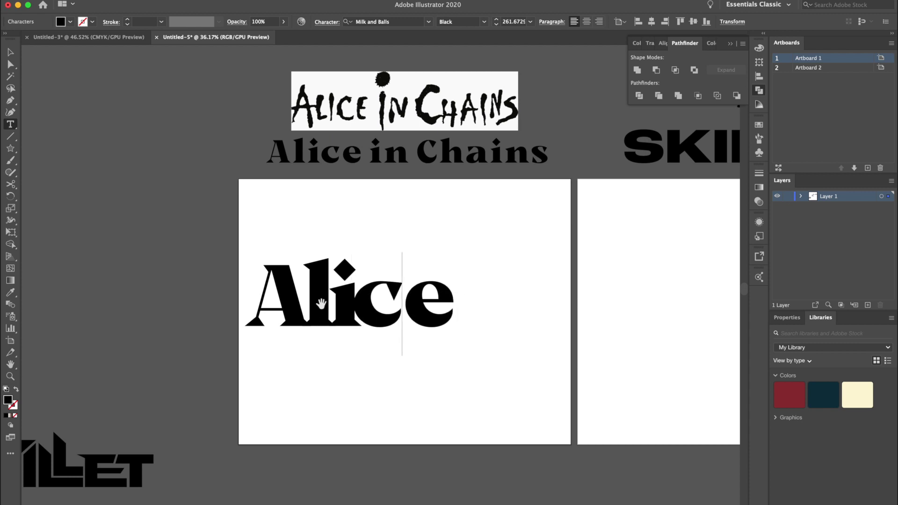
key(alt+Left)
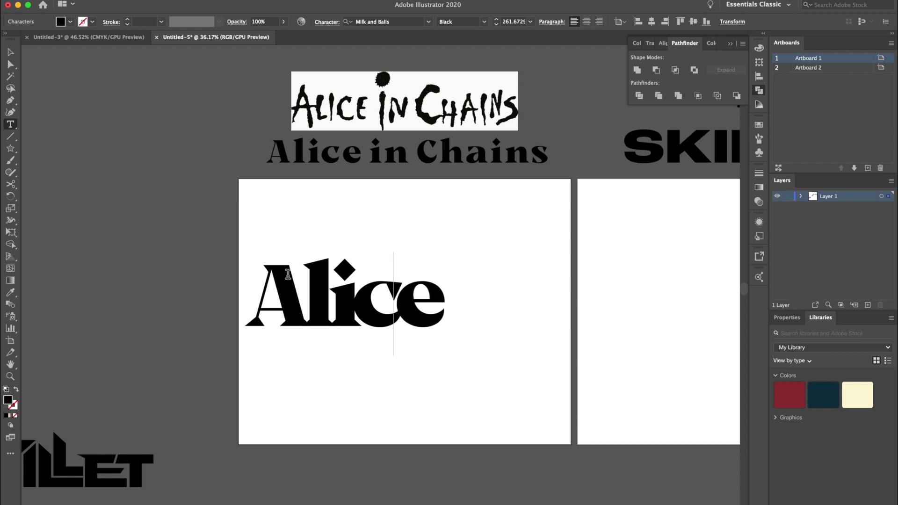
click(8, 54)
click(395, 369)
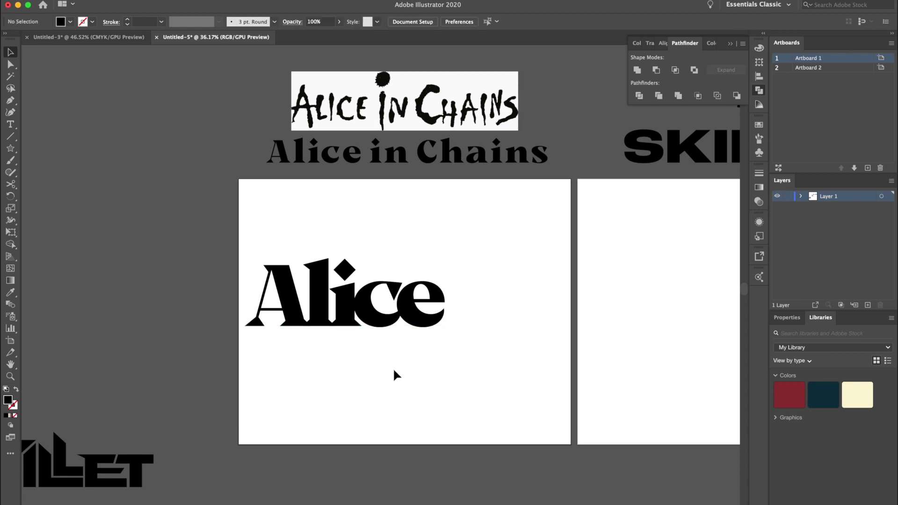
Step: Shrink the "Alice" text to a font size of about 192.67 and make two copies, one reading "in"
click(393, 307)
drag(448, 252, 428, 261)
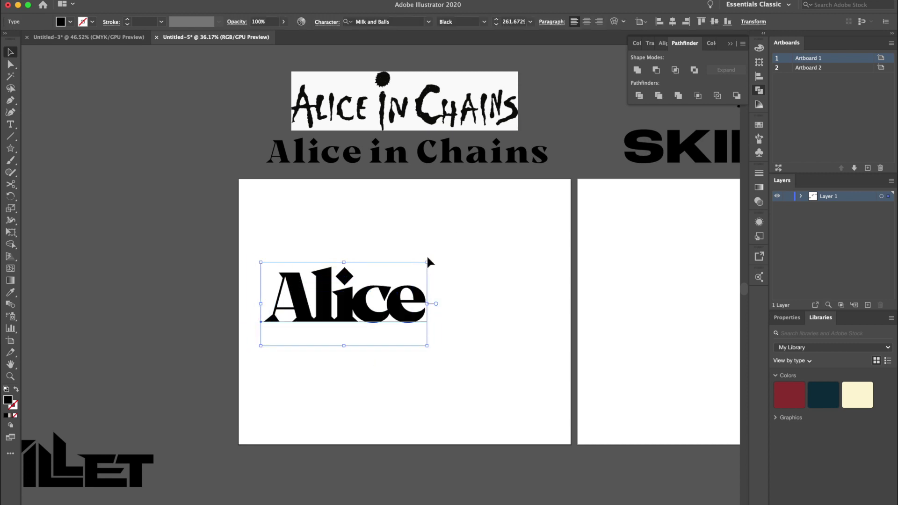
scroll(427, 254, up, 4)
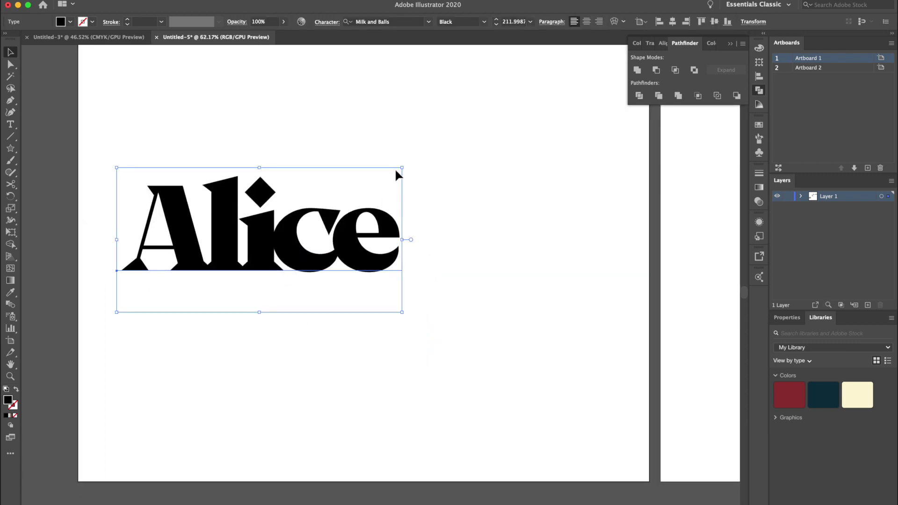
drag(396, 175, 390, 174)
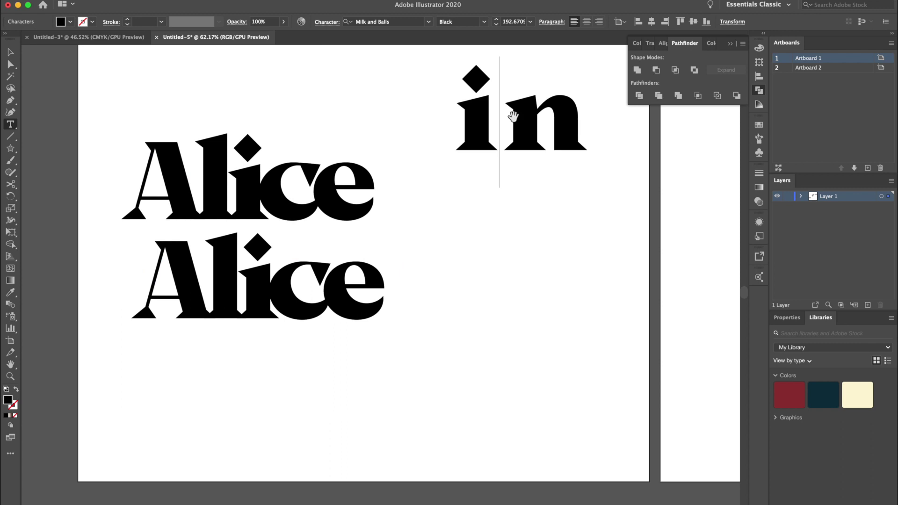
Step: Tighten the kerning of the word "in" until its letters join, and park it slightly higher, clear of the other words
key(alt+Left)
key(alt+Left)
key(alt+Left)
key(alt+Left)
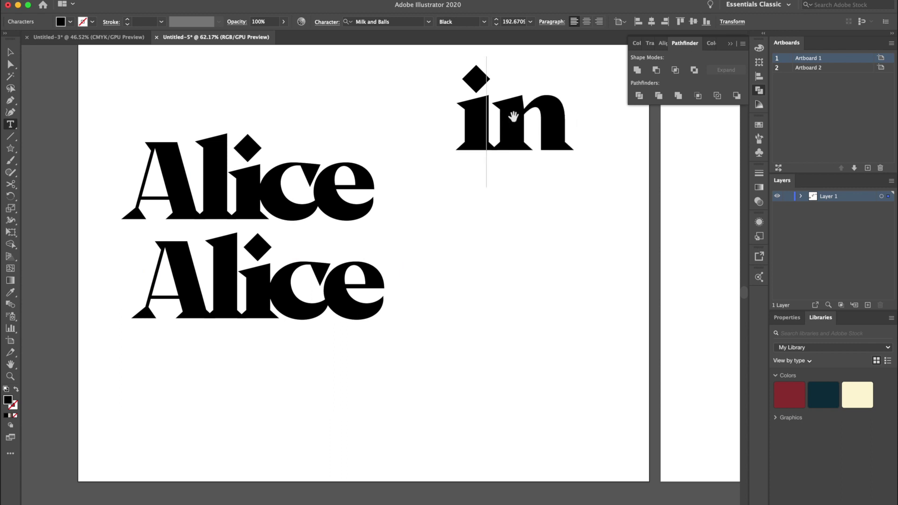
key(alt+Left)
key(alt+Left)
key(Escape)
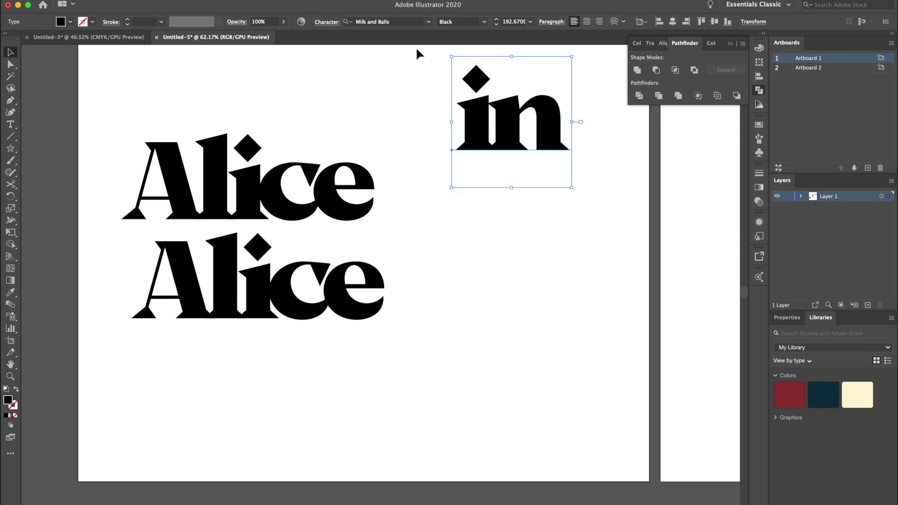
drag(533, 123, 550, 111)
click(319, 113)
Step: Replace the text of the lower "Alice" copy with "Chains"
double_click(277, 307)
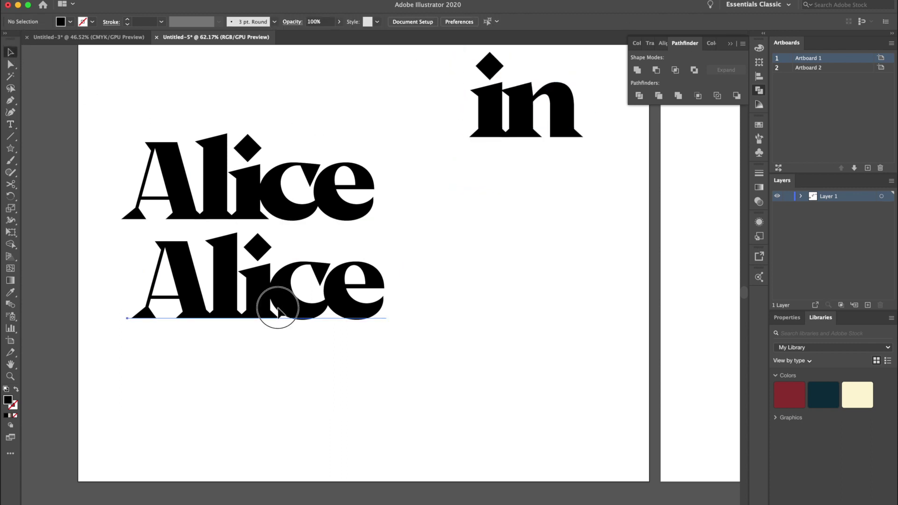
key(super+a)
text(Ch)
key(BackSpace)
key(BackSpace)
text(Chains)
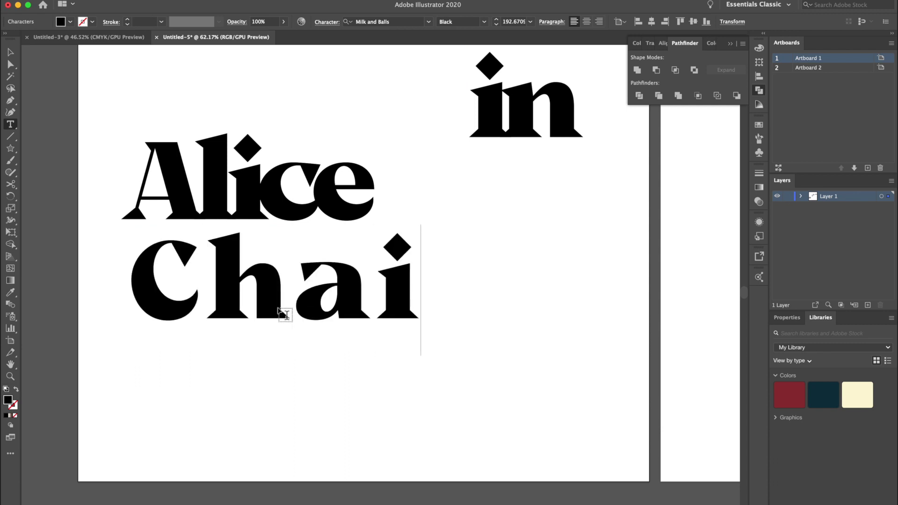
Step: Tighten the kerning between the C, h and a of "Chains" so the letters sit tightly together
key(Left)
key(Left)
key(Left)
key(Left)
key(alt+Left)
key(alt+Left)
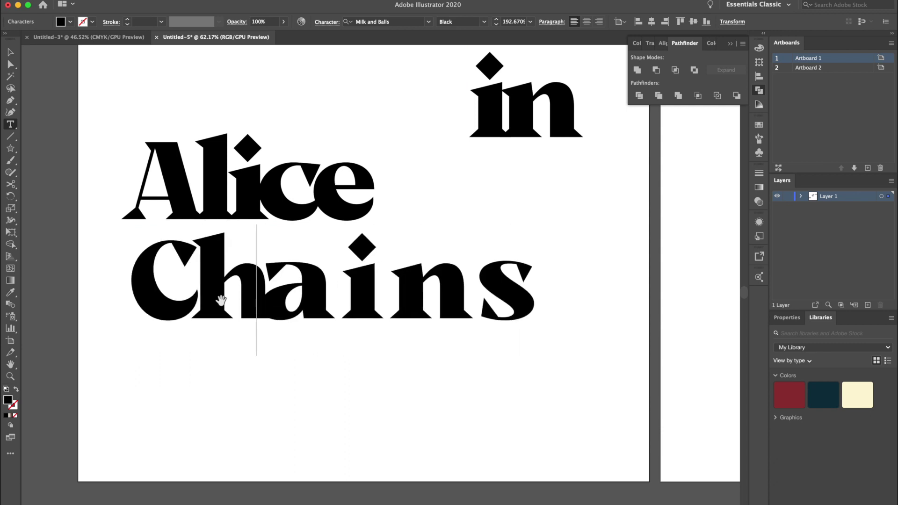
key(alt+Left)
key(alt+Left)
key(alt+Left)
key(alt+Left)
key(alt+Left)
key(alt+Left)
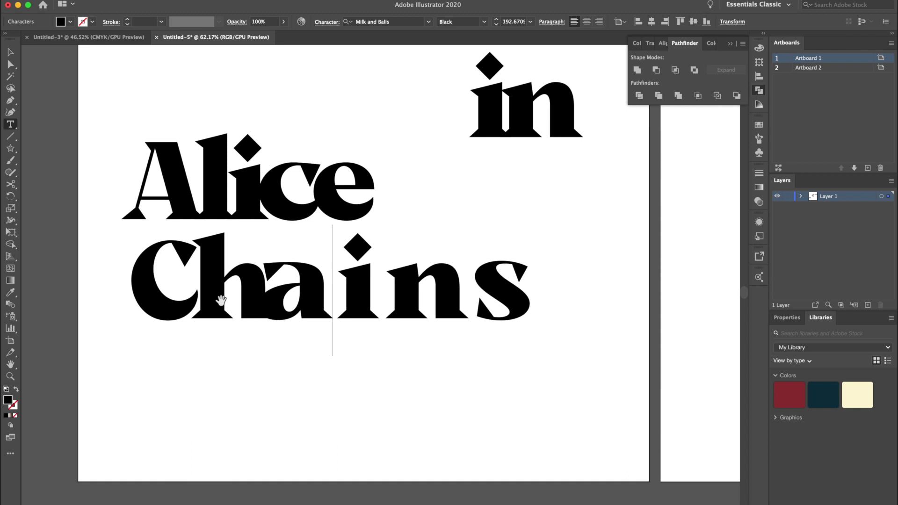
Step: Tighten the kerning between the a, i, n and s of "Chains" until the letters connect
key(alt+Left)
key(Right)
key(alt+Left)
key(alt+Left)
key(alt+Left)
key(alt+Left)
key(alt+Left)
key(alt+Left)
key(alt+Left)
key(alt+Left)
key(alt+Left)
key(Right)
key(alt+Left)
key(alt+Left)
key(alt+Left)
key(alt+Left)
key(alt+Left)
key(alt+Left)
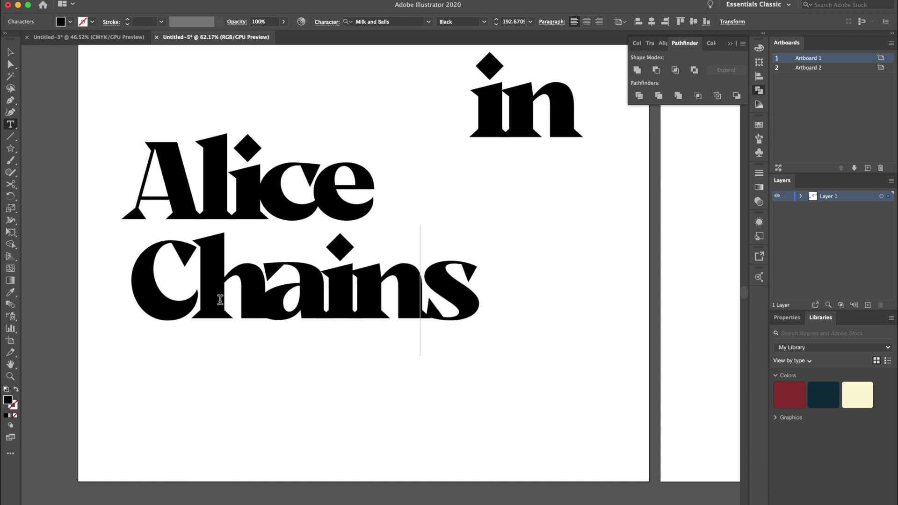
click(10, 52)
click(78, 321)
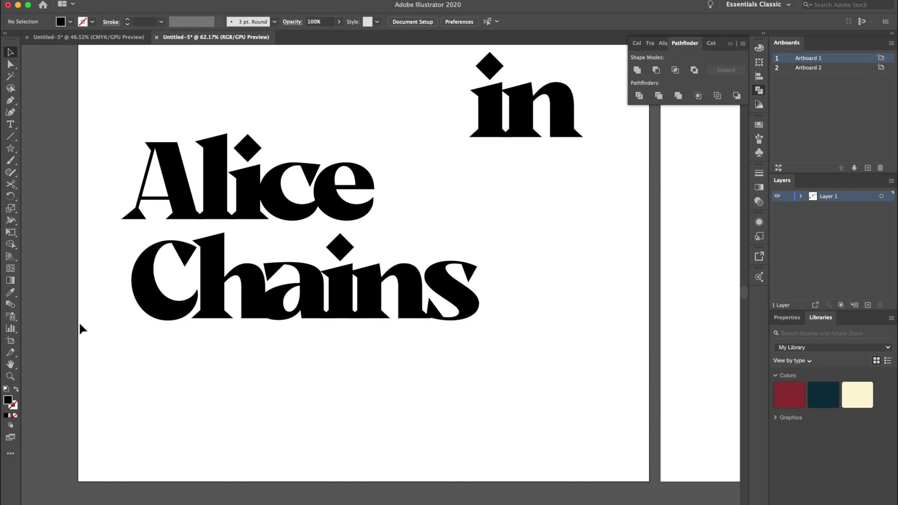
Step: Move "Chains" up close beneath "Alice" with the left edges of both words aligned and a small gap between them
mouse_move(249, 319)
mouse_down()
mouse_move(240, 318)
mouse_move(267, 321)
mouse_move(242, 312)
mouse_up()
click(245, 327)
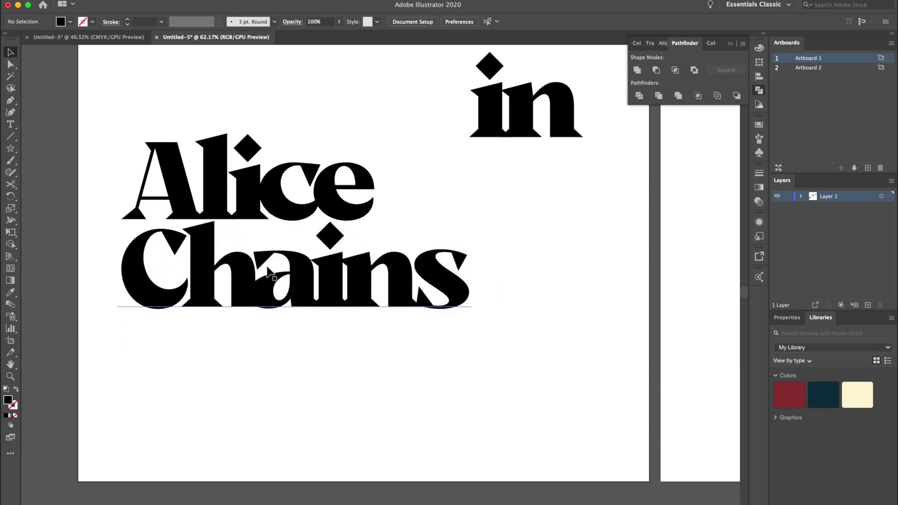
drag(267, 272, 267, 275)
click(311, 391)
Step: Convert the "Alice" text to outlines, ready for direct editing of its anchor points
click(175, 192)
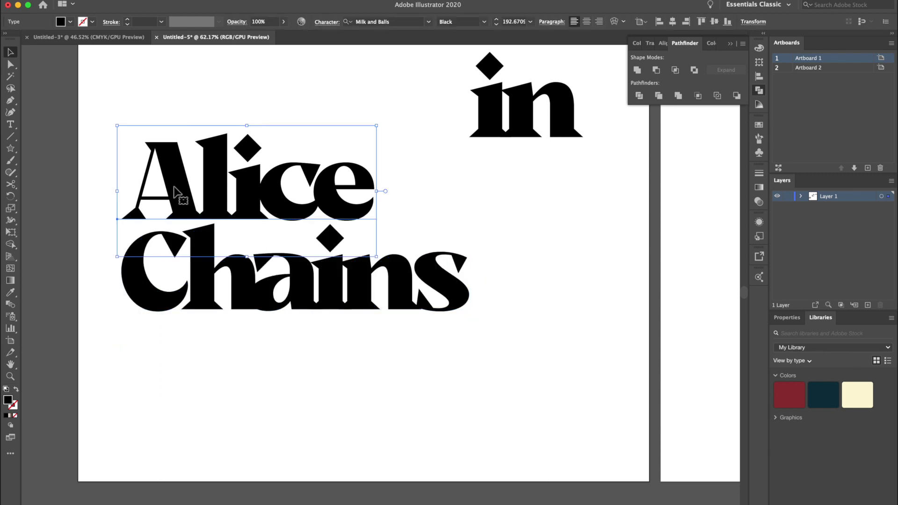
key(super+shift+o)
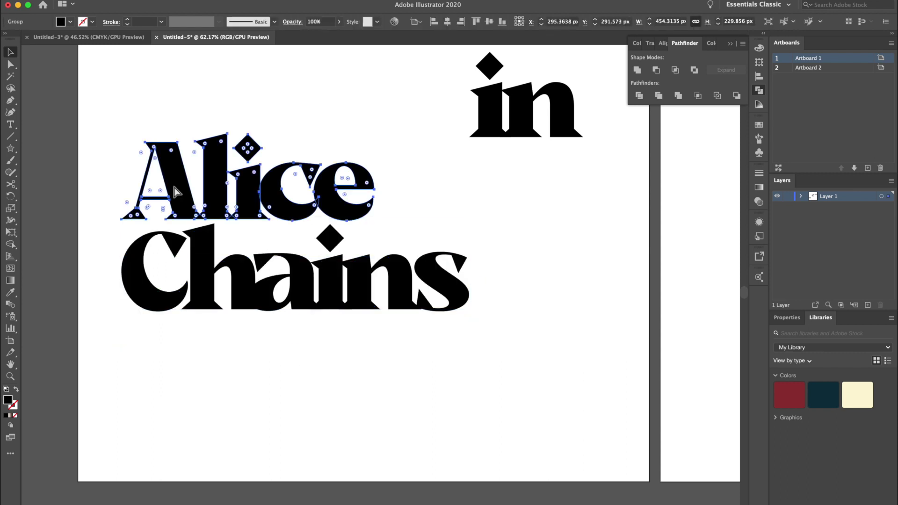
click(10, 65)
scroll(180, 207, up, 5)
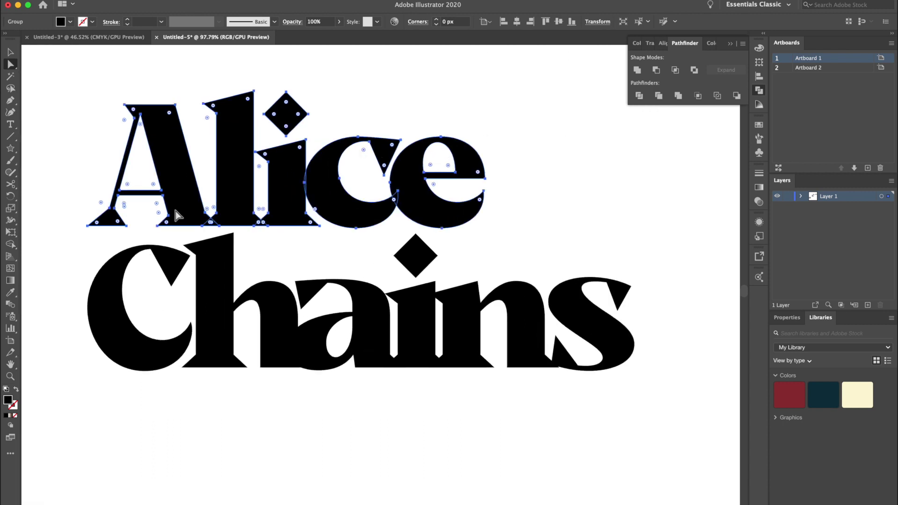
Step: Extend the thin left leg of the A by moving its foot's anchor points down and slightly left, towards the C
click(135, 228)
scroll(66, 205, up, 5)
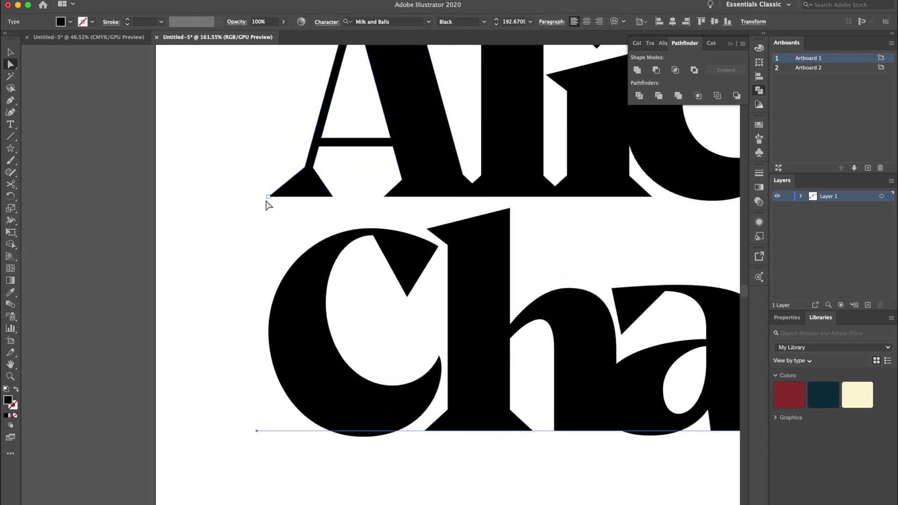
drag(274, 196, 294, 199)
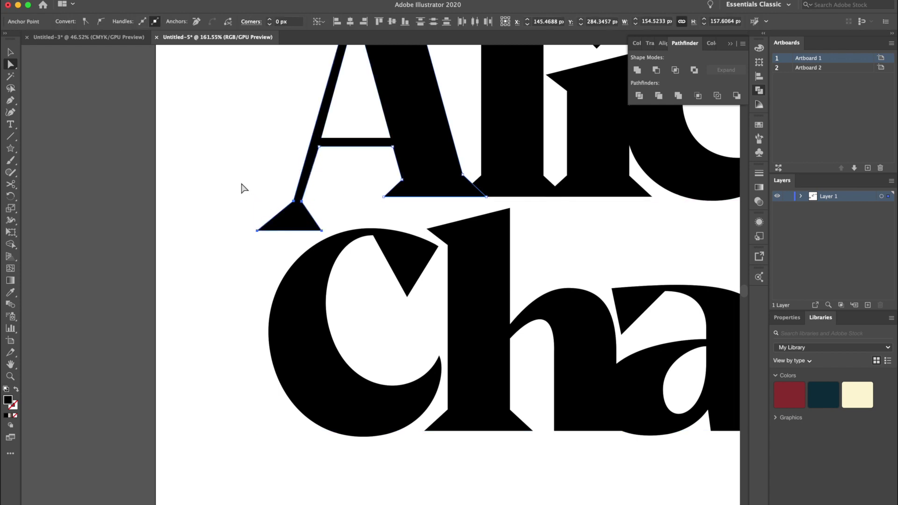
click(241, 186)
key(ctrl+z)
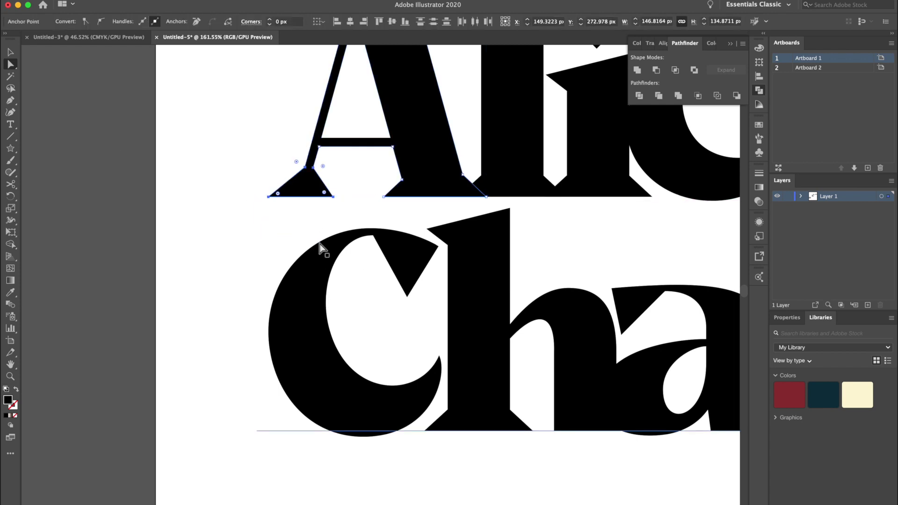
drag(311, 178, 305, 199)
click(260, 157)
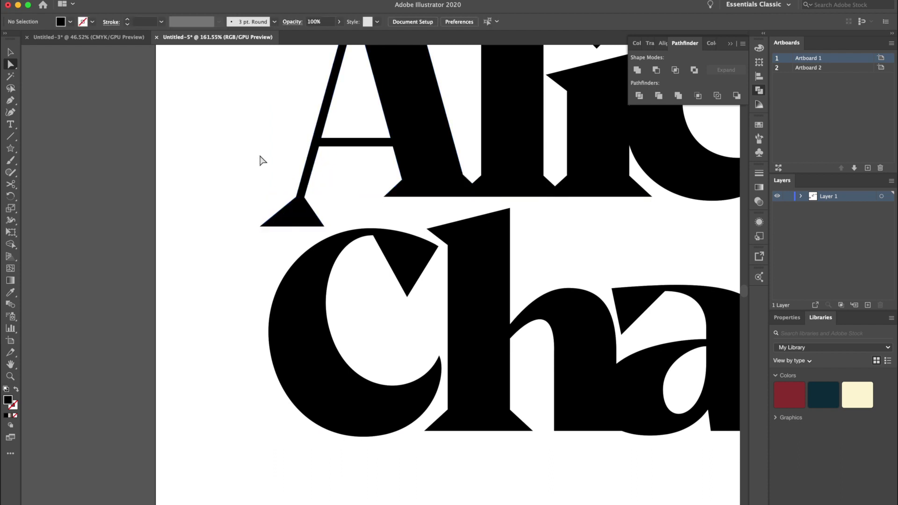
Step: Convert the "Chains" text to outlines and pull the C's lower tip up and right until it meets the h's stem
click(278, 222)
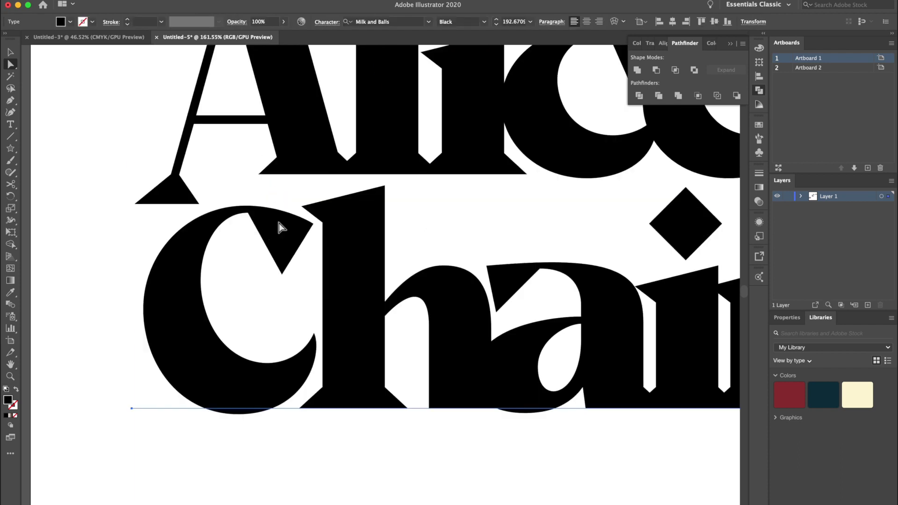
key(super+shift+o)
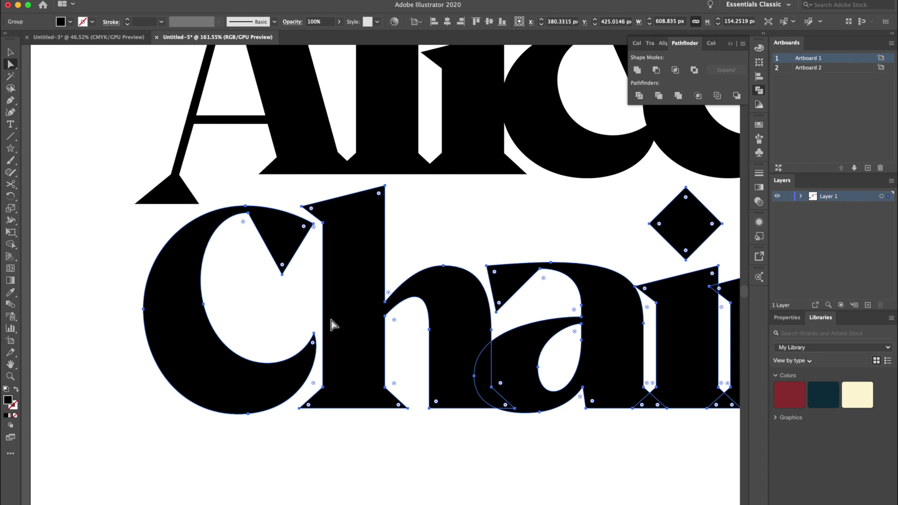
drag(313, 333, 326, 320)
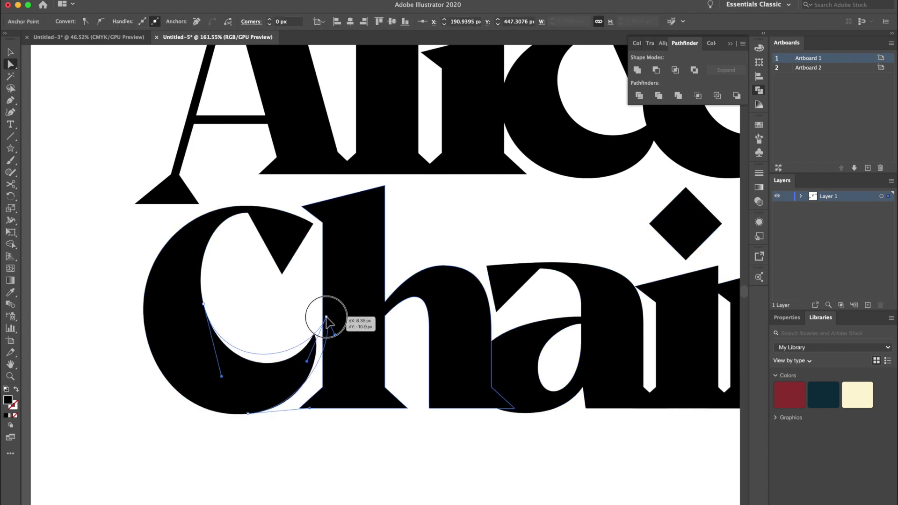
click(288, 314)
scroll(288, 313, down, 3)
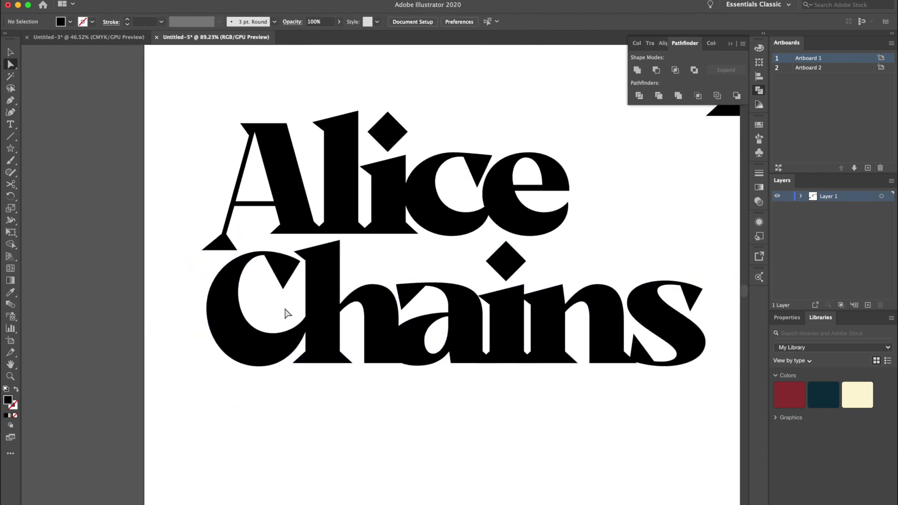
Step: Pull the lower-right serif point of the i in "Alice" diagonally down into a long spike reaching towards "Chains"
drag(288, 313, 224, 341)
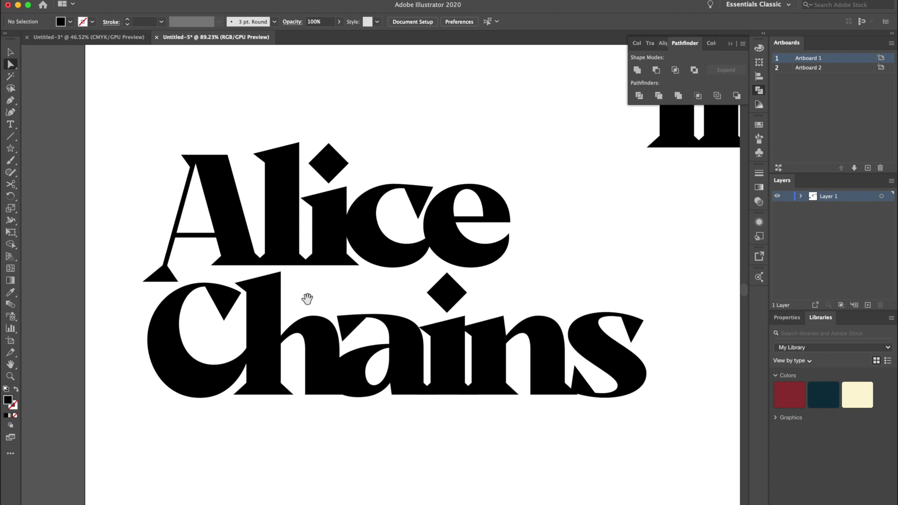
drag(351, 305, 290, 290)
click(299, 254)
scroll(301, 254, up, 2)
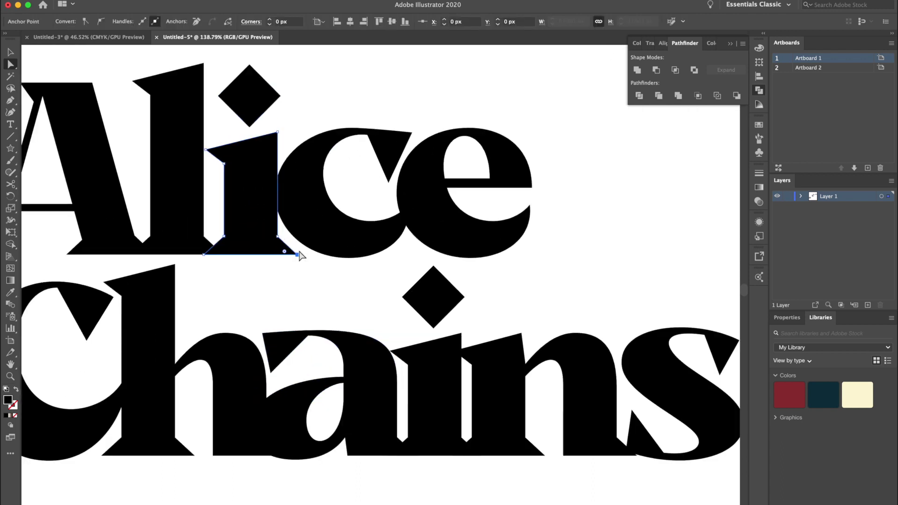
drag(300, 254, 333, 299)
click(351, 290)
scroll(352, 290, down, 1)
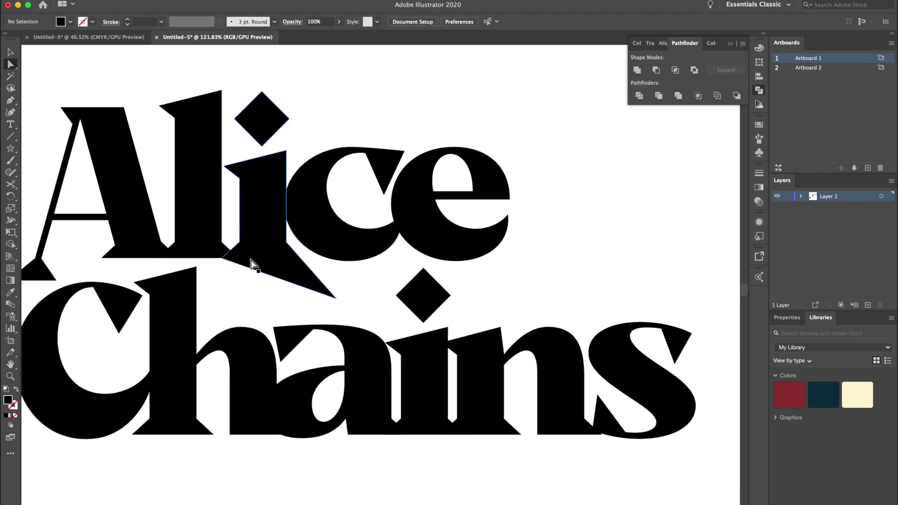
click(308, 291)
scroll(314, 307, up, 1)
drag(318, 318, 187, 288)
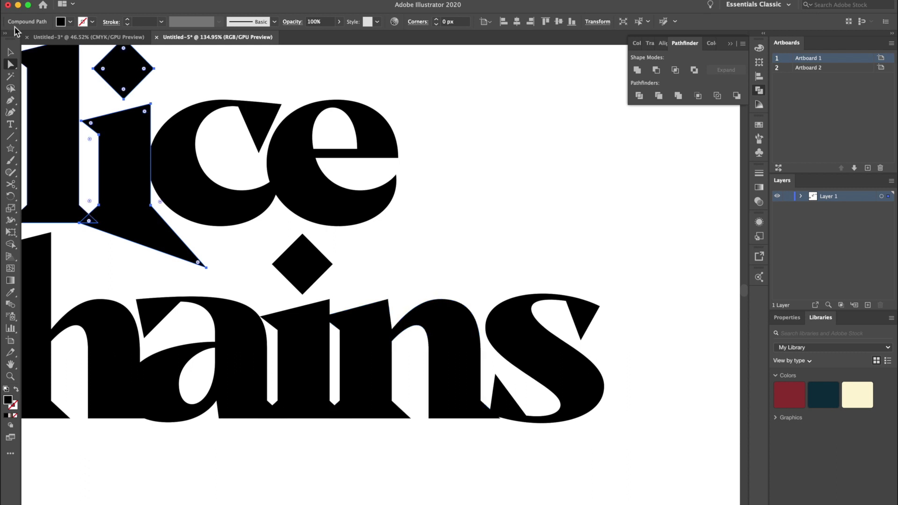
Step: Place "in" to the right of "Alice", above the s of "Chains", and scale it down to a font size of about 110.57
click(10, 52)
click(525, 358)
click(496, 176)
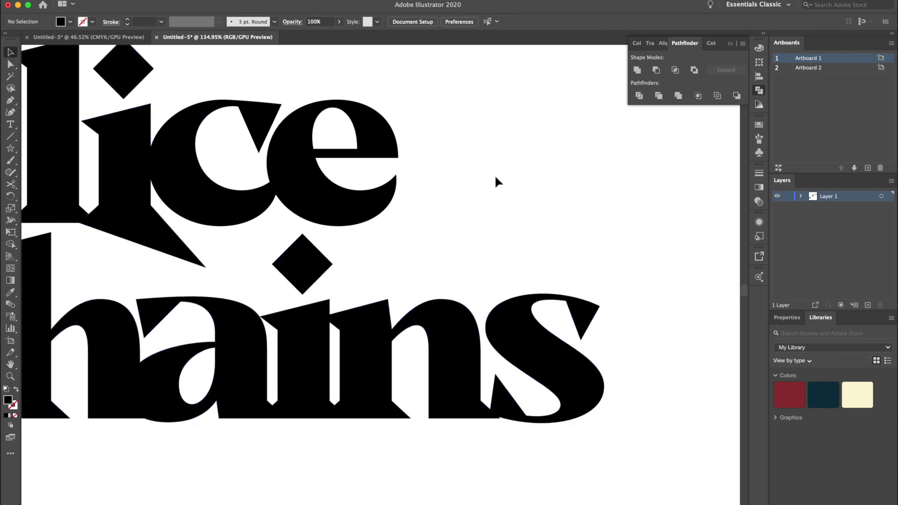
drag(437, 188, 665, 95)
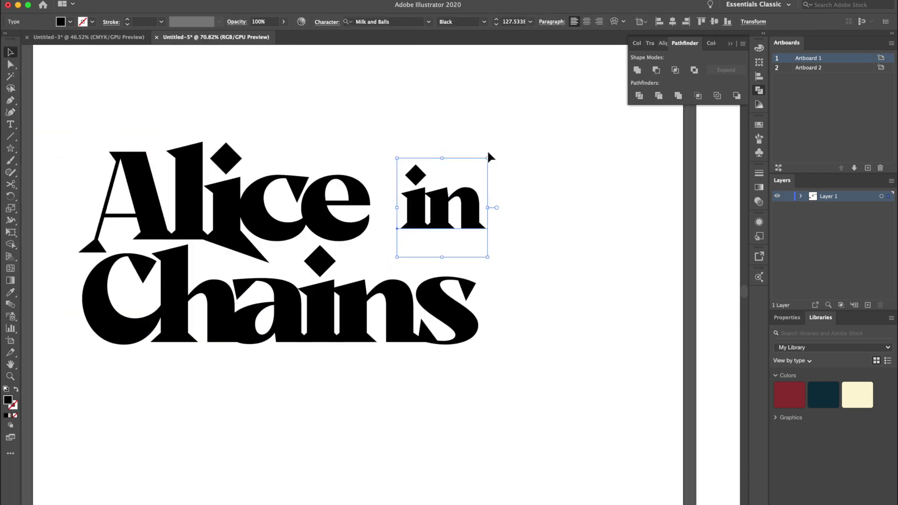
click(420, 69)
scroll(437, 214, up, 4)
drag(438, 208, 415, 228)
drag(518, 114, 505, 128)
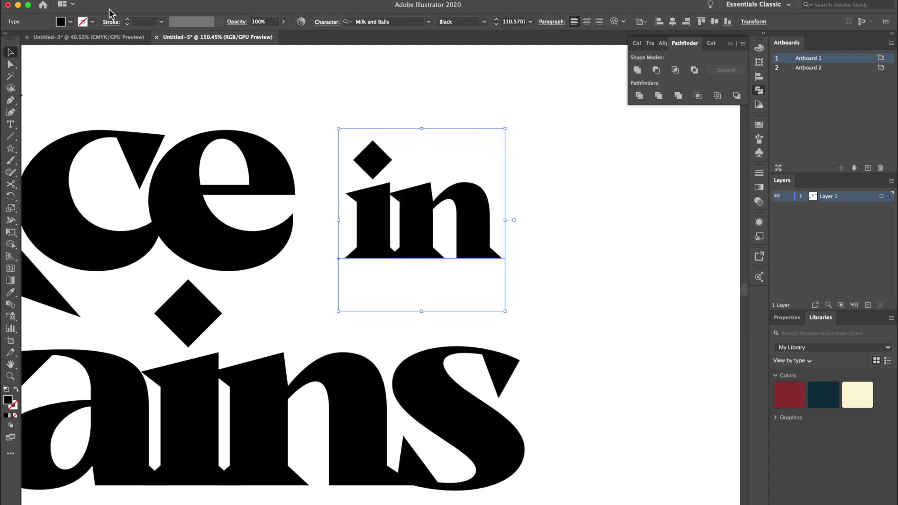
Step: Warp "in" with the Rise style at a 20% horizontal bend and nudge the word slightly upward
click(201, 1)
mouse_move(219, 138)
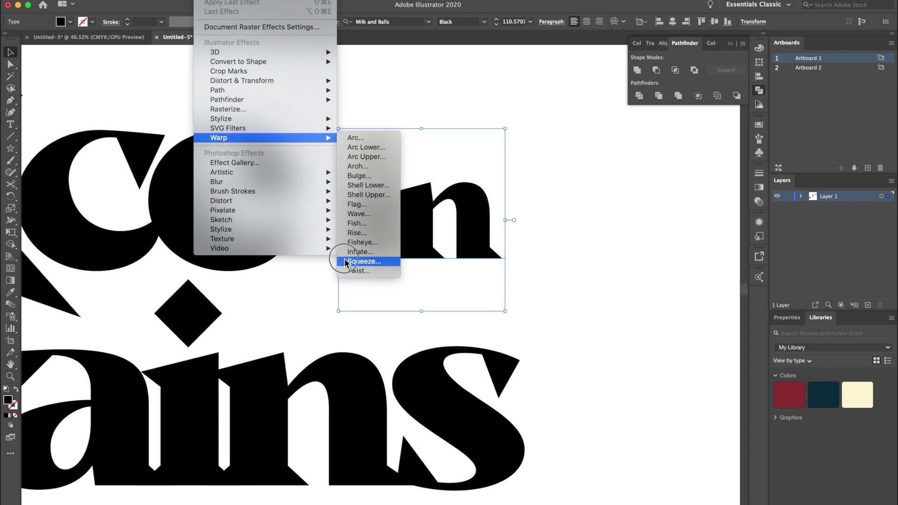
click(357, 232)
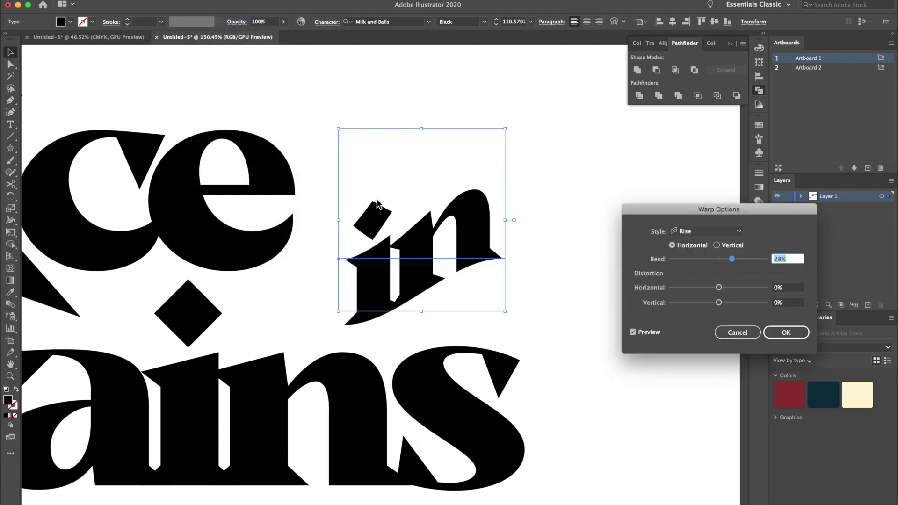
click(728, 259)
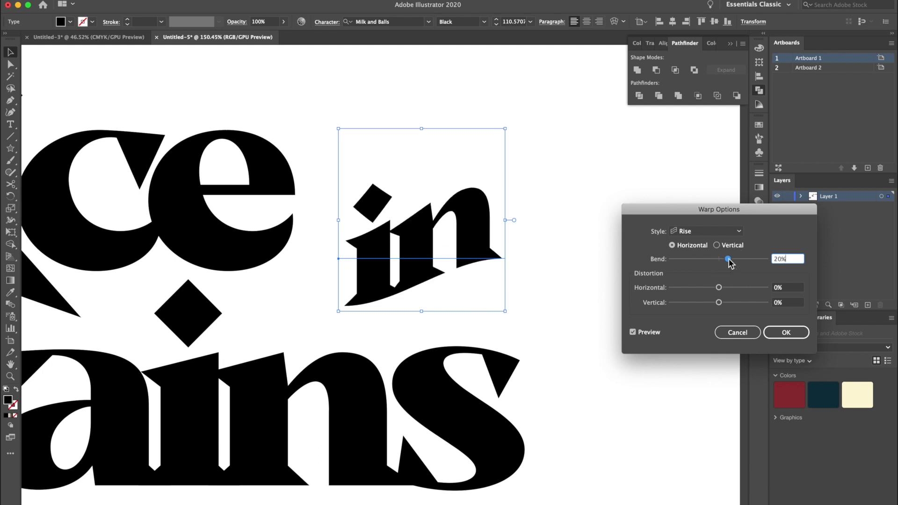
click(779, 335)
drag(424, 213, 423, 197)
click(527, 185)
scroll(527, 186, down, 3)
Step: Expand the warped "in" into editable shapes and move it slightly up and to the right
click(456, 212)
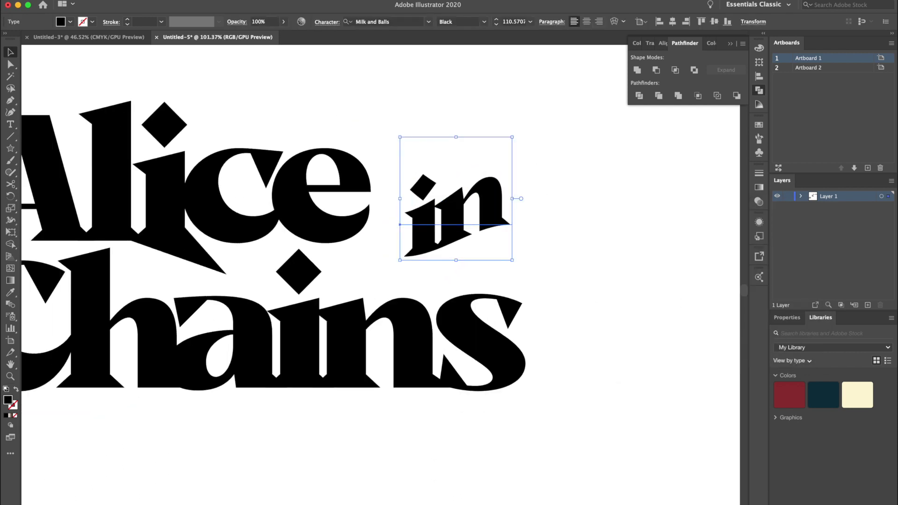
click(128, 1)
click(144, 109)
click(601, 179)
drag(482, 205, 501, 189)
click(531, 168)
scroll(532, 167, down, 3)
Step: Place horizontal guides at the top and bottom of the e in "Alice" and centre "in" vertically between them
drag(347, 157, 383, 154)
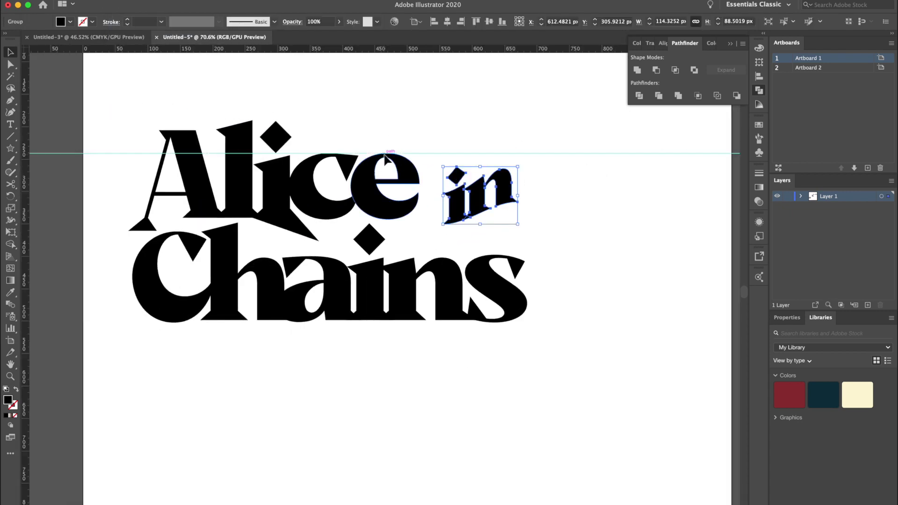
scroll(383, 154, up, 3)
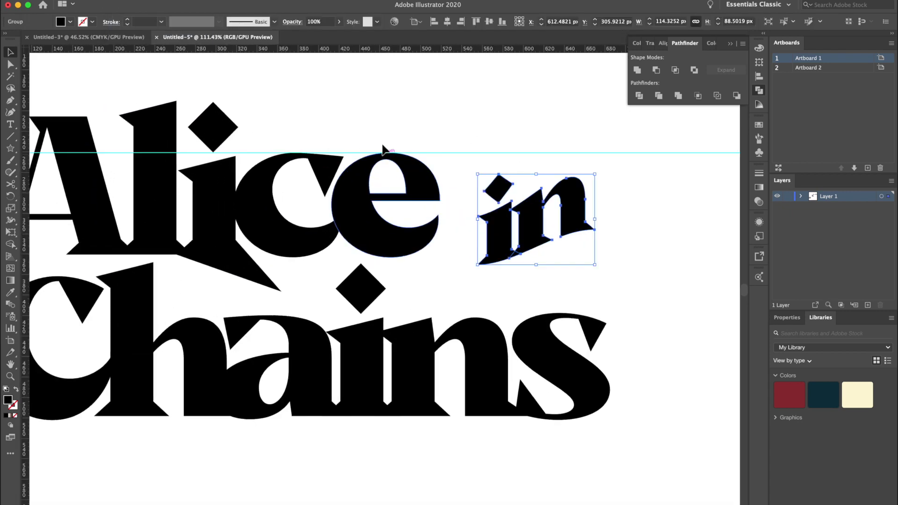
drag(400, 48, 392, 303)
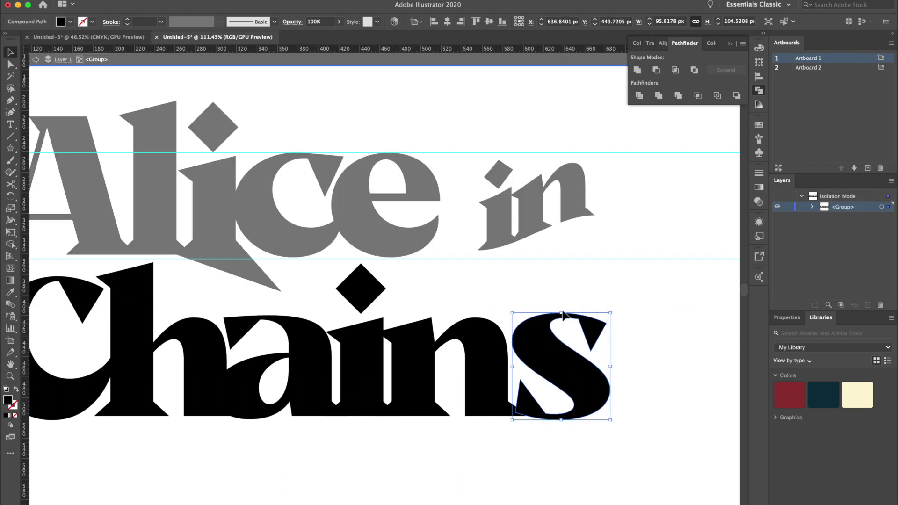
Step: Stretch the s of "Chains" upward to a height of about 134 px inside its group, keeping its base in place
drag(563, 314, 564, 282)
click(619, 276)
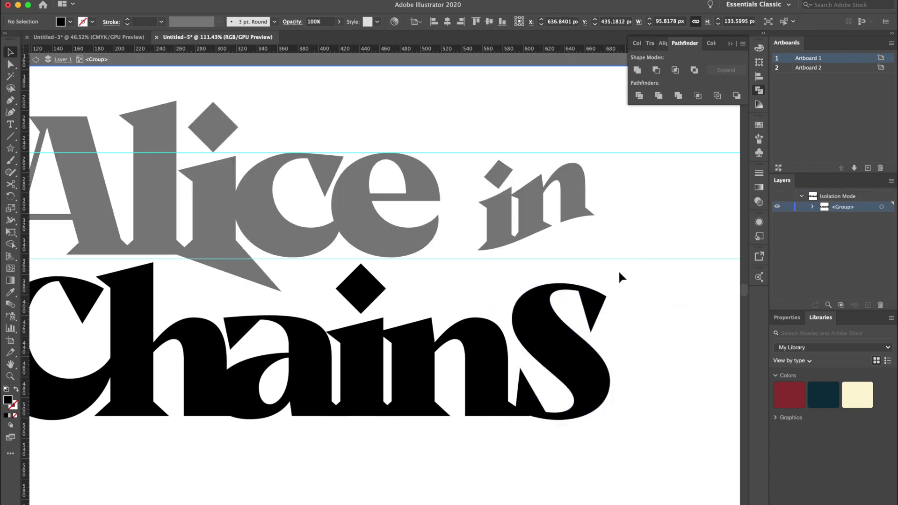
drag(618, 270, 550, 297)
double_click(561, 270)
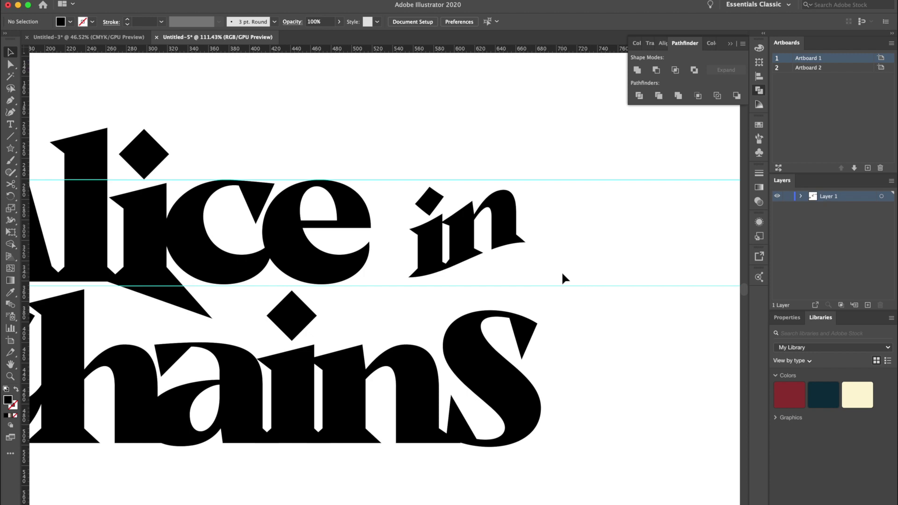
Step: Add a guide at the top of the enlarged s, lower "in" to sit midway above it, and hide the guides
click(514, 284)
drag(337, 53, 340, 310)
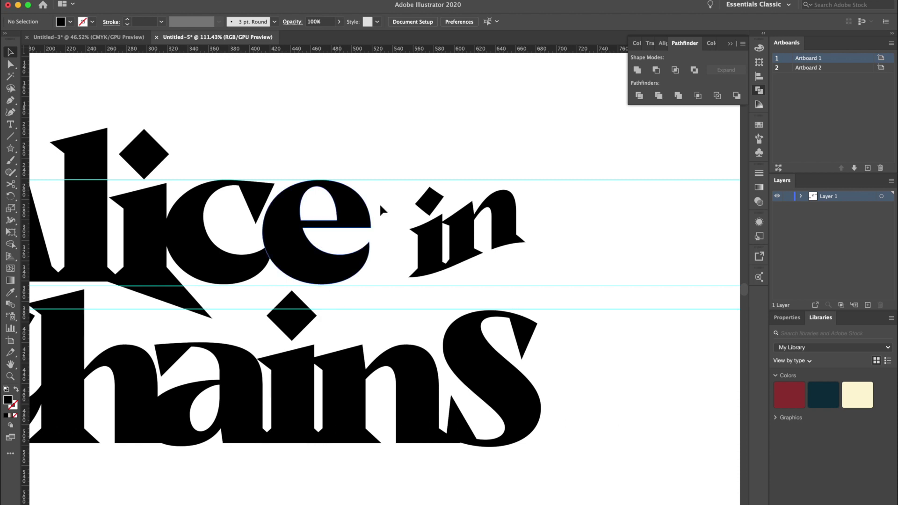
drag(561, 219, 522, 220)
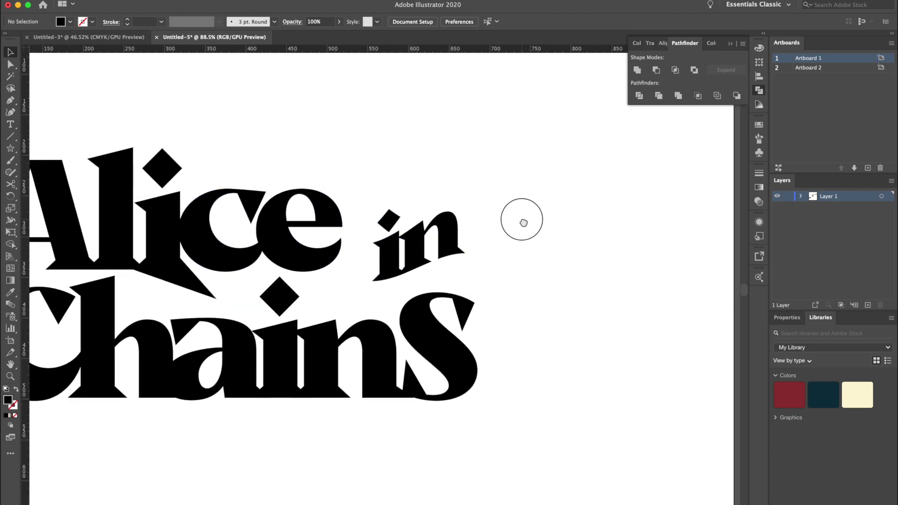
Step: Draw a circle about 98 px wide over "in" with no fill and a 7 pt black stroke
scroll(523, 222, up, 2)
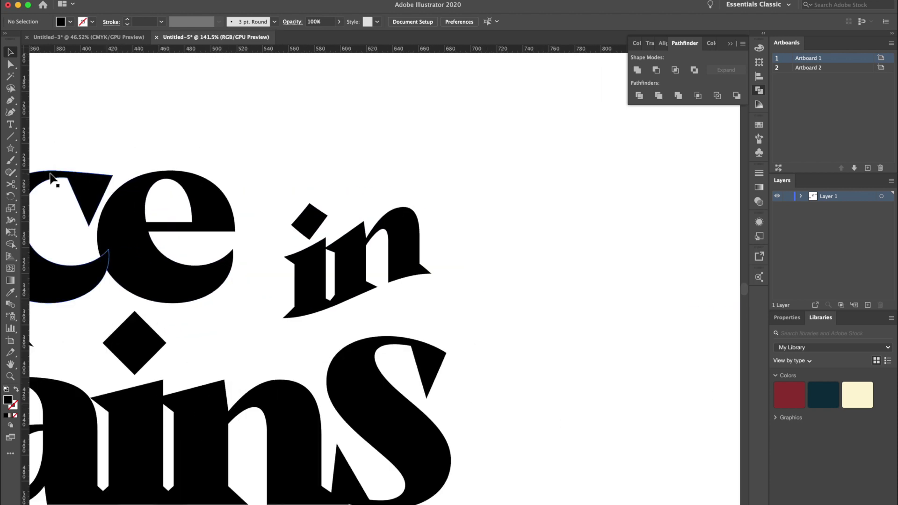
drag(11, 149, 59, 171)
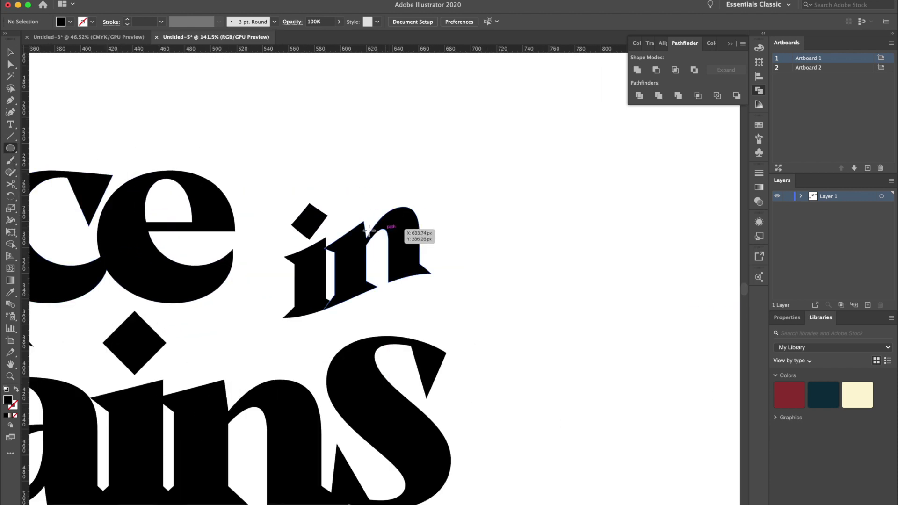
drag(301, 195, 397, 326)
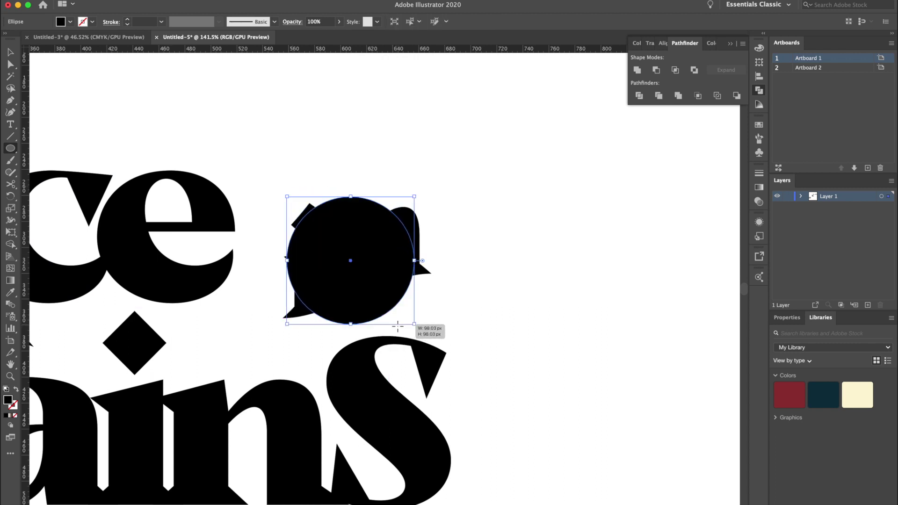
click(16, 389)
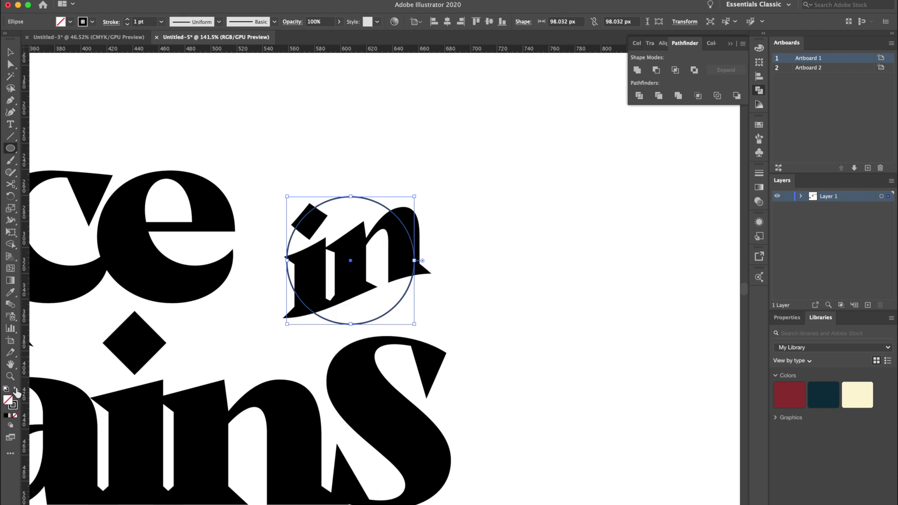
click(127, 19)
click(128, 20)
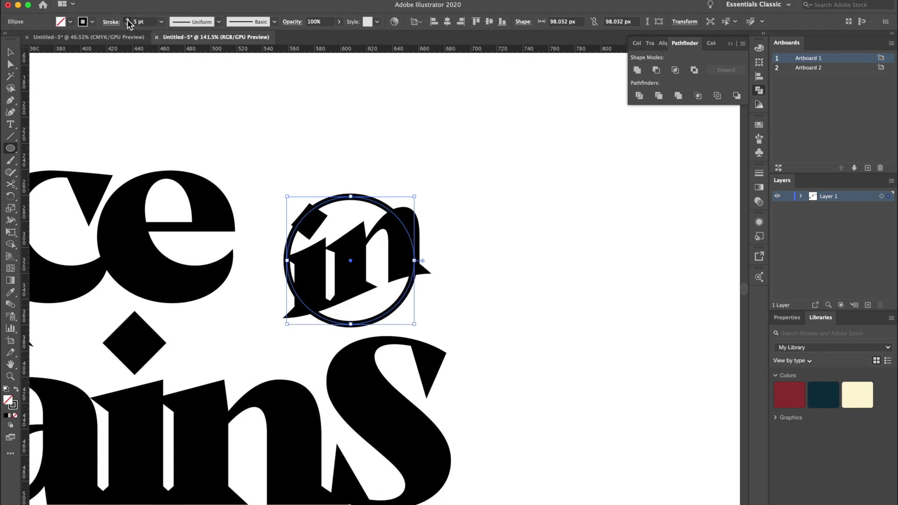
click(127, 19)
click(127, 20)
click(11, 52)
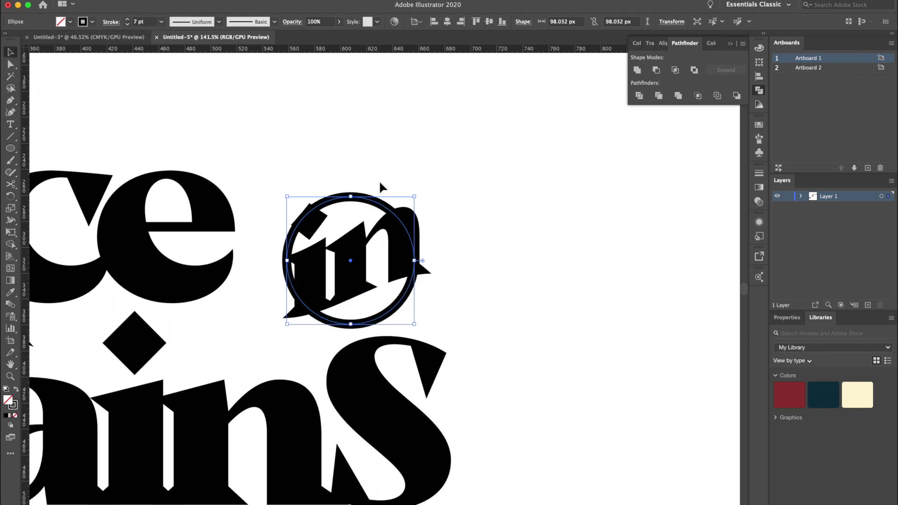
Step: Align the circle and "in" on their common centre, both horizontally and vertically
drag(396, 172, 345, 265)
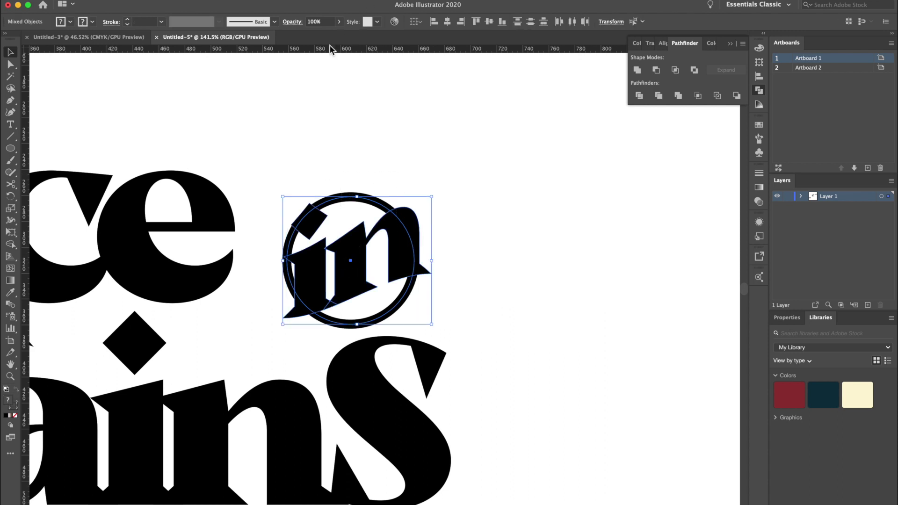
click(418, 23)
click(425, 33)
click(488, 23)
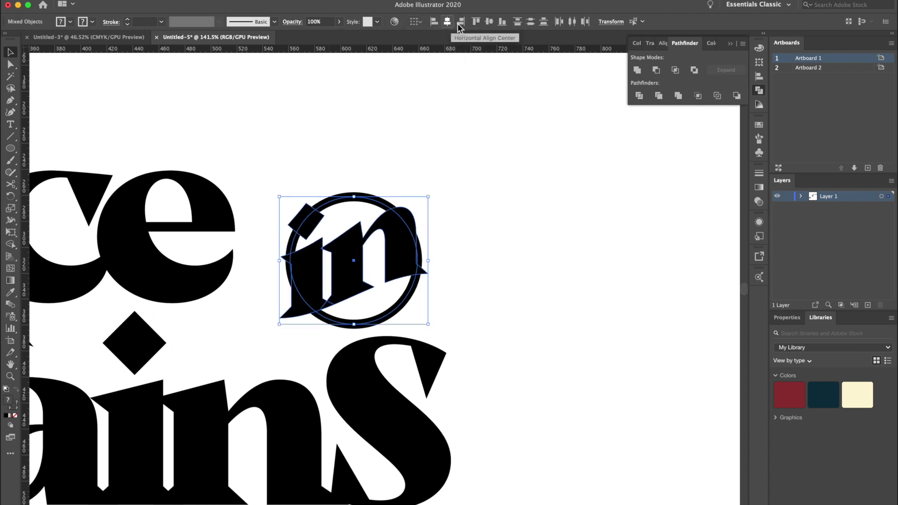
click(440, 131)
Step: Cut the circle's path with the Scissors tool at two points above and two points below "in"
click(369, 195)
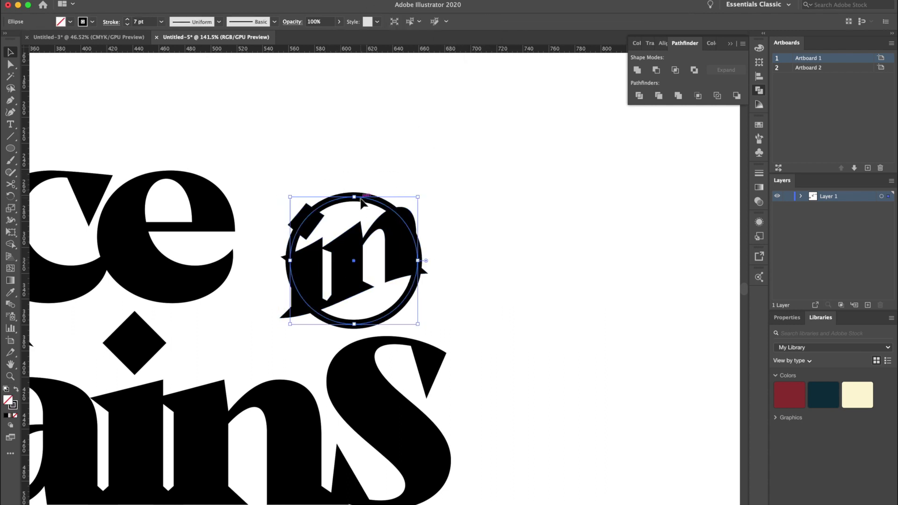
click(11, 184)
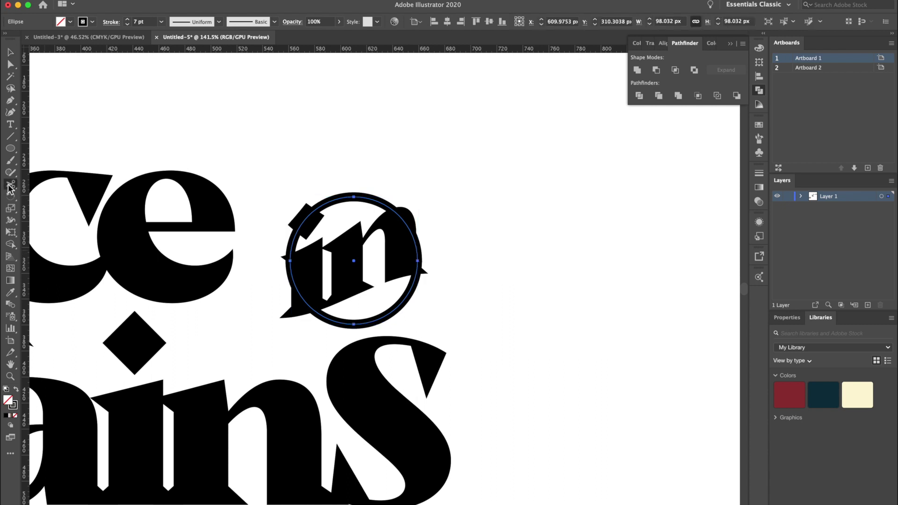
click(331, 201)
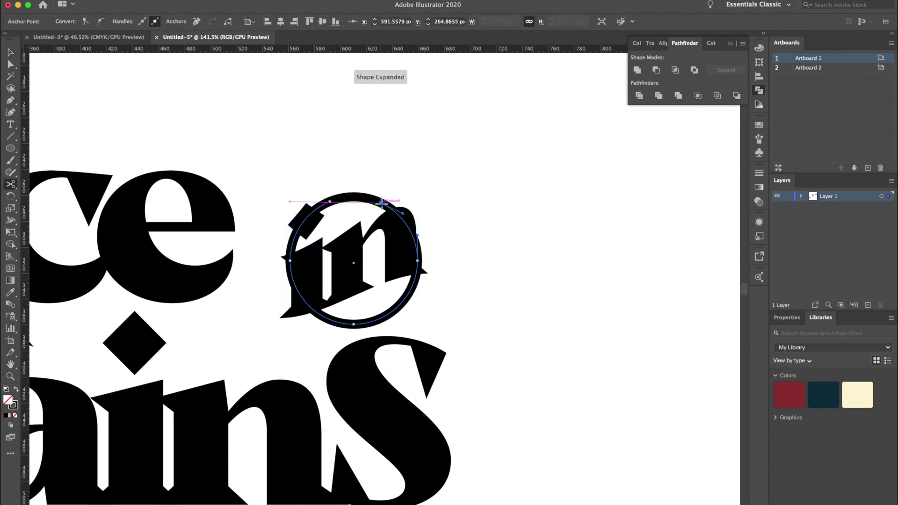
click(331, 322)
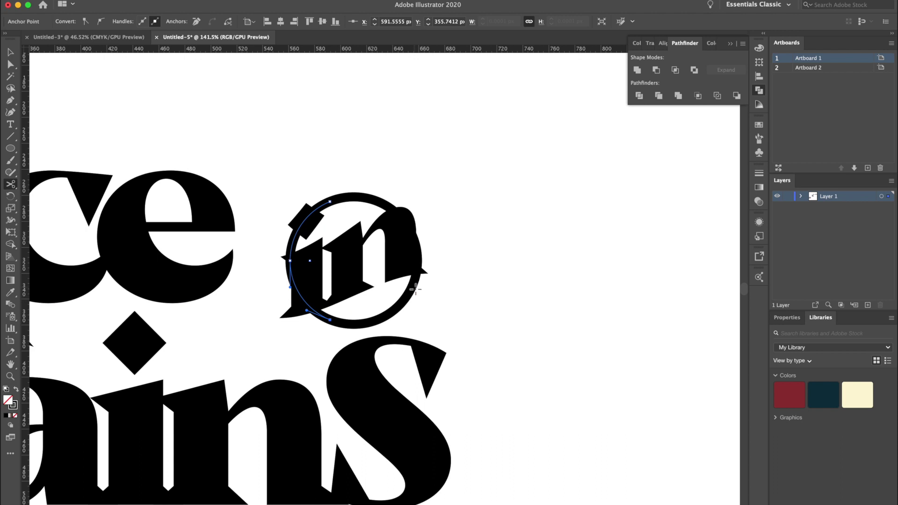
Step: Delete the circle's left and right segments that cross "in", keeping only the upper and lower arcs
key(a)
click(417, 257)
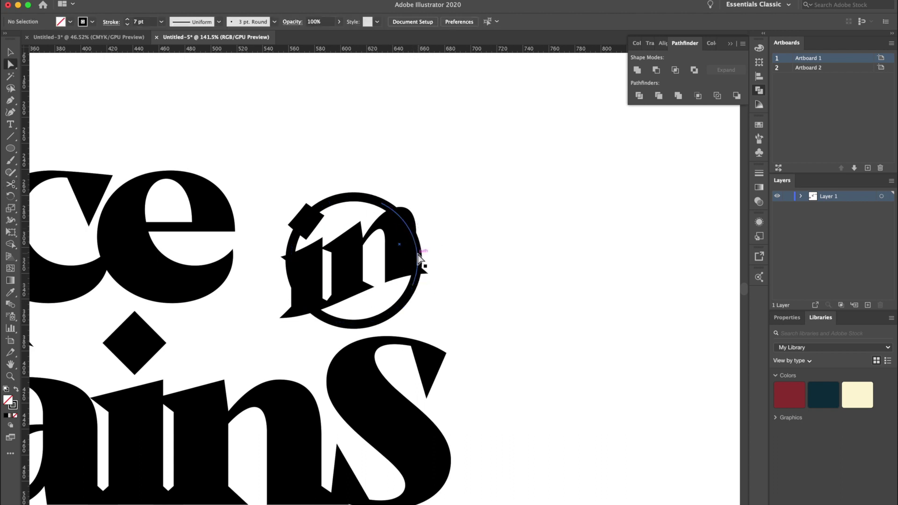
click(422, 255)
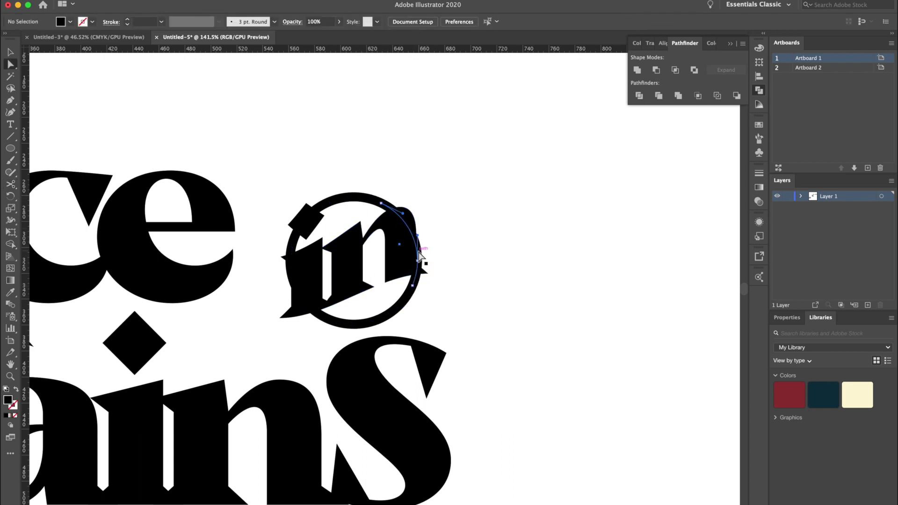
click(419, 255)
key(Delete)
click(294, 251)
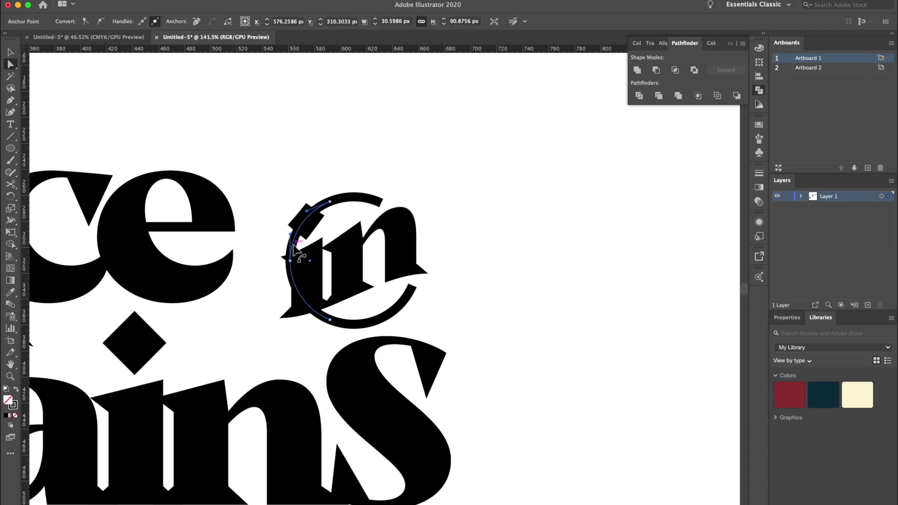
key(Delete)
Step: Give the two arcs above and below "in" round stroke caps and round joins
key(v)
click(357, 201)
shift+click(386, 315)
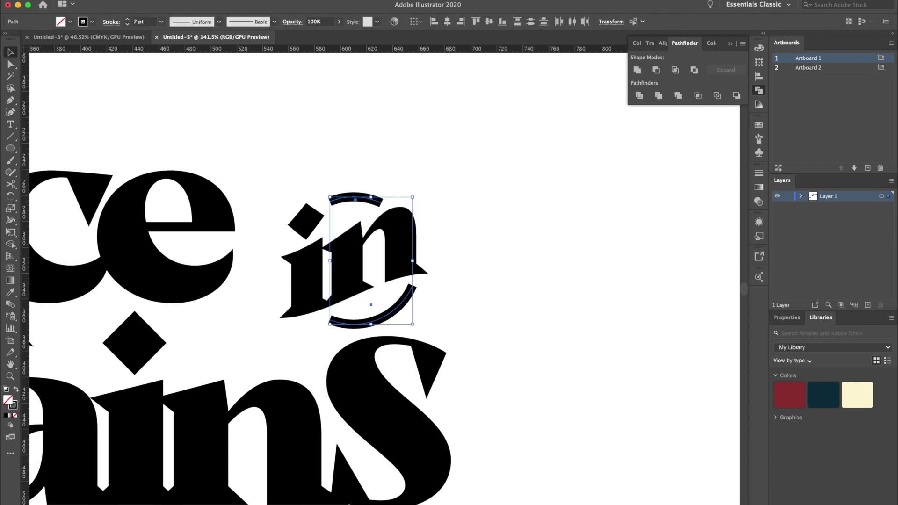
click(109, 24)
click(54, 62)
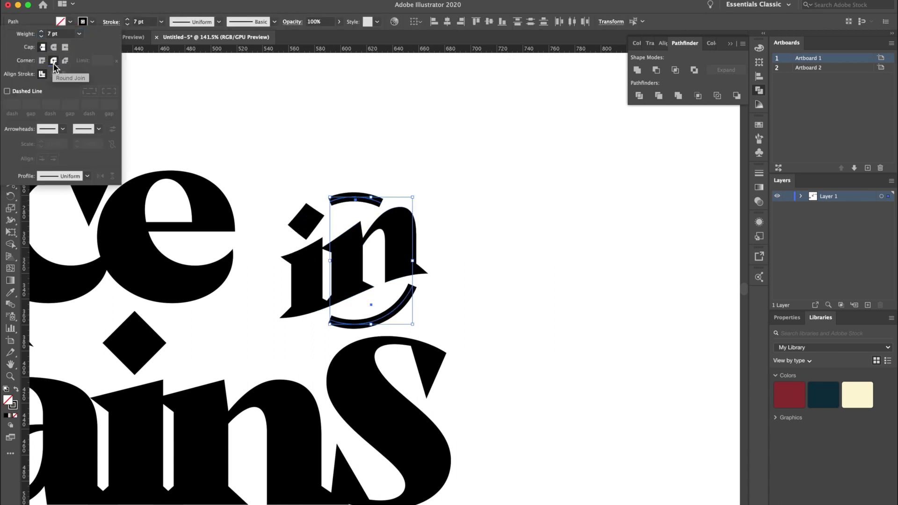
click(417, 117)
click(373, 115)
Step: Shift "in" together with its arcs slightly down and right in the space above the large s
scroll(373, 115, down, 3)
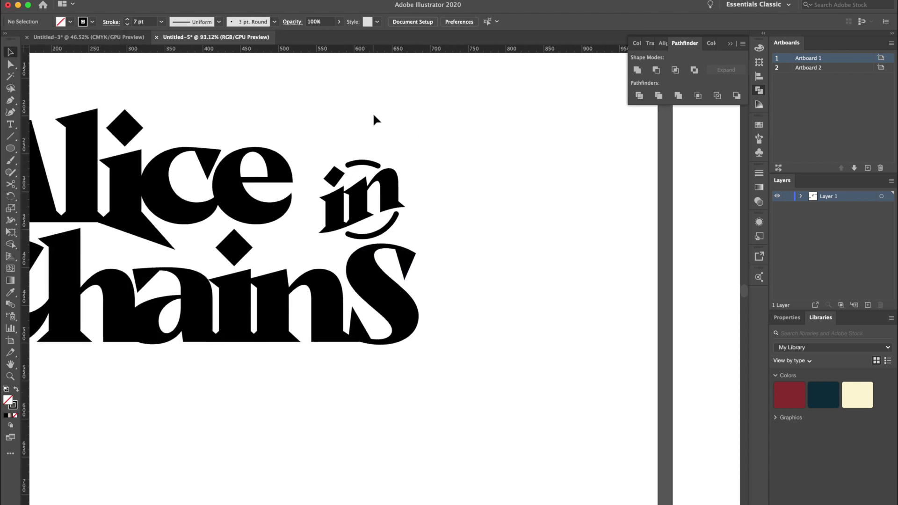
scroll(373, 116, down, 2)
drag(373, 114, 505, 120)
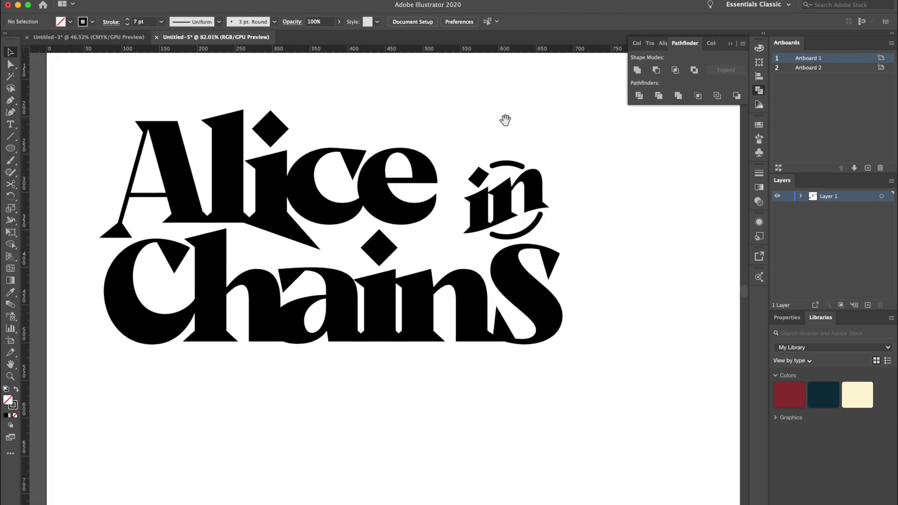
scroll(503, 118, up, 3)
click(499, 245)
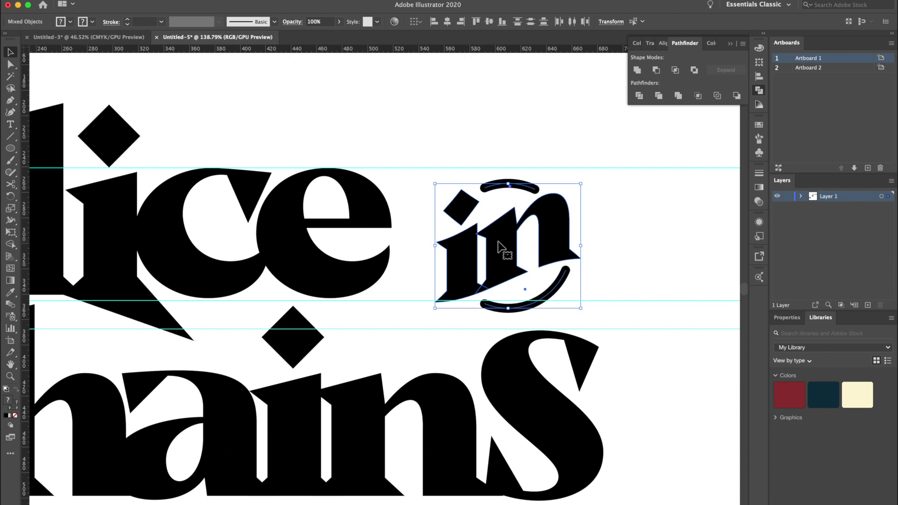
drag(501, 245, 503, 248)
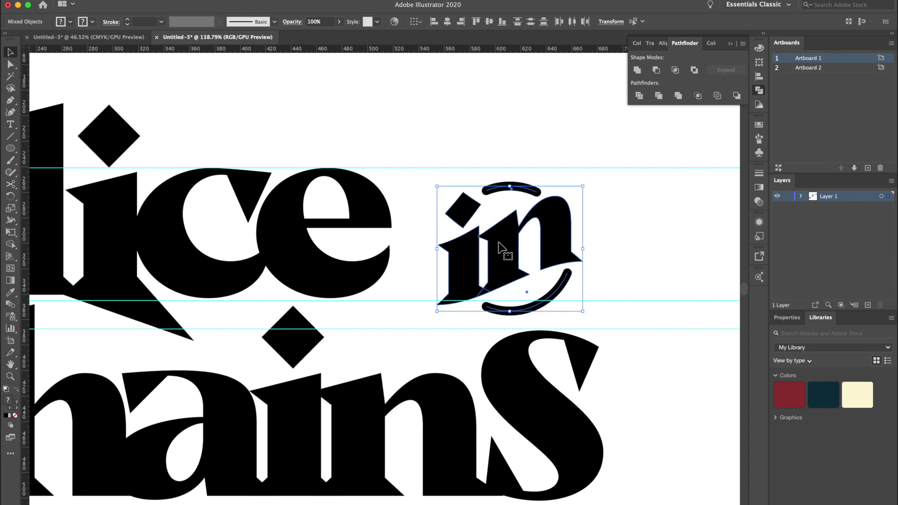
Step: Add a vertical guide at the right edge of the s of "Chains" and hide the guides
drag(26, 213, 603, 170)
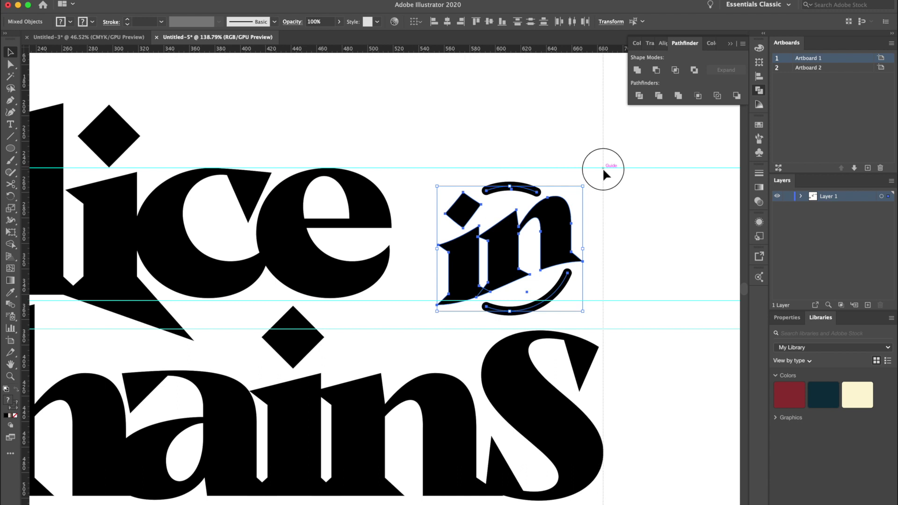
click(534, 110)
scroll(534, 110, down, 2)
key(super+;)
scroll(534, 110, down, 8)
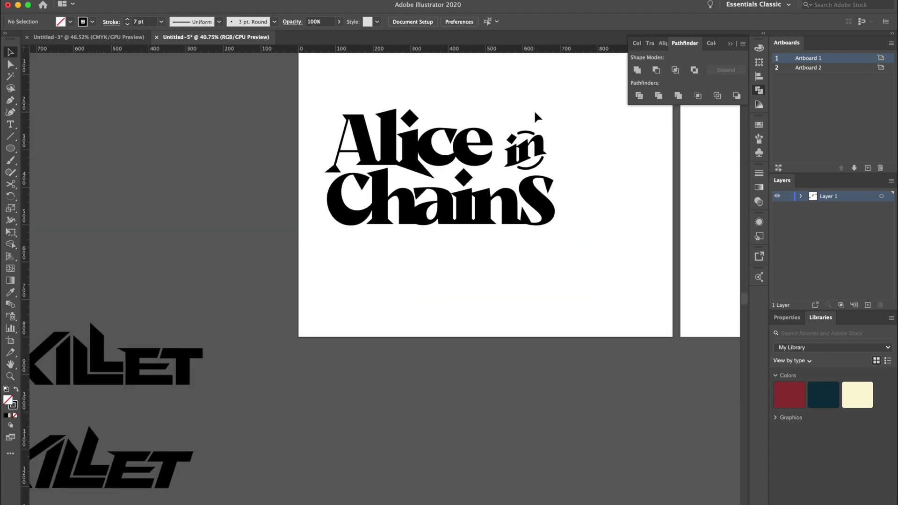
Step: Adjust the outer corner point of the A's left foot with the Direct Selection tool
drag(525, 122, 510, 193)
scroll(509, 206, up, 2)
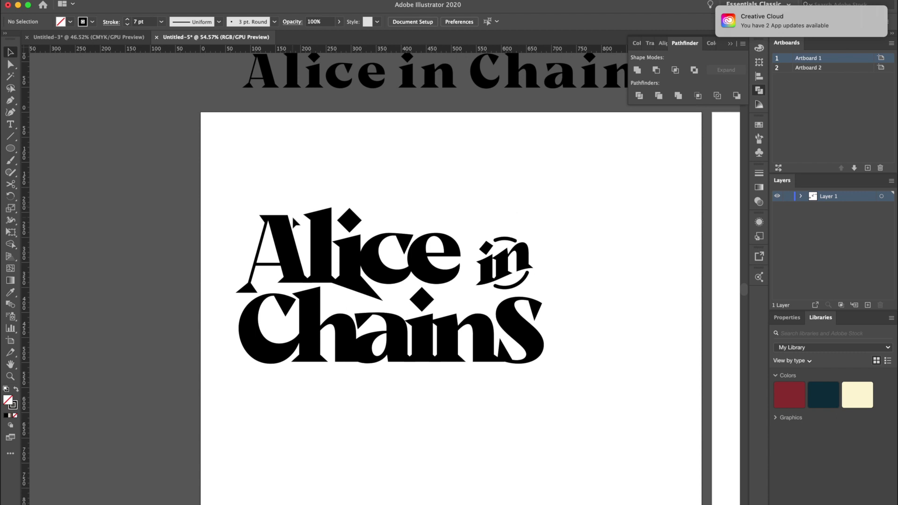
scroll(258, 289, up, 7)
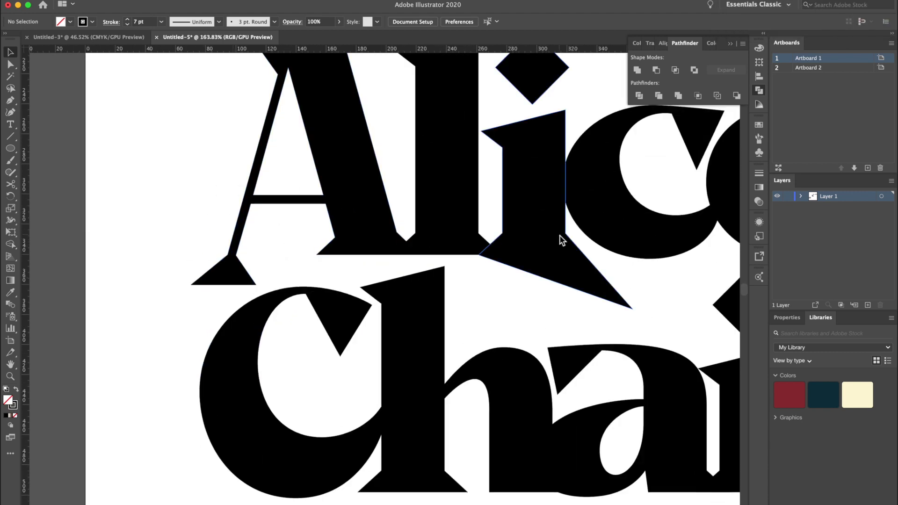
click(189, 282)
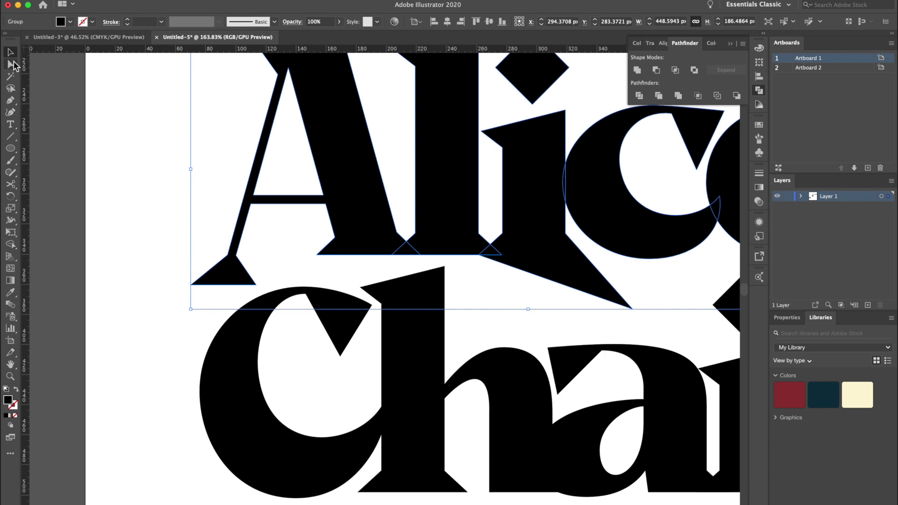
click(11, 64)
click(138, 223)
click(191, 284)
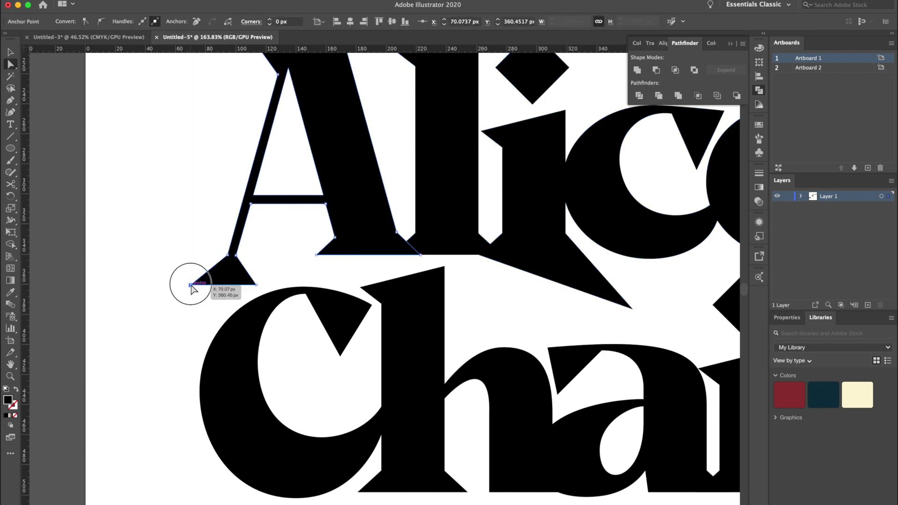
drag(191, 284, 190, 324)
Step: Group the complete lettering, centred horizontally on the artboard, and move it into the artboard's upper half
key(v)
key(super+0)
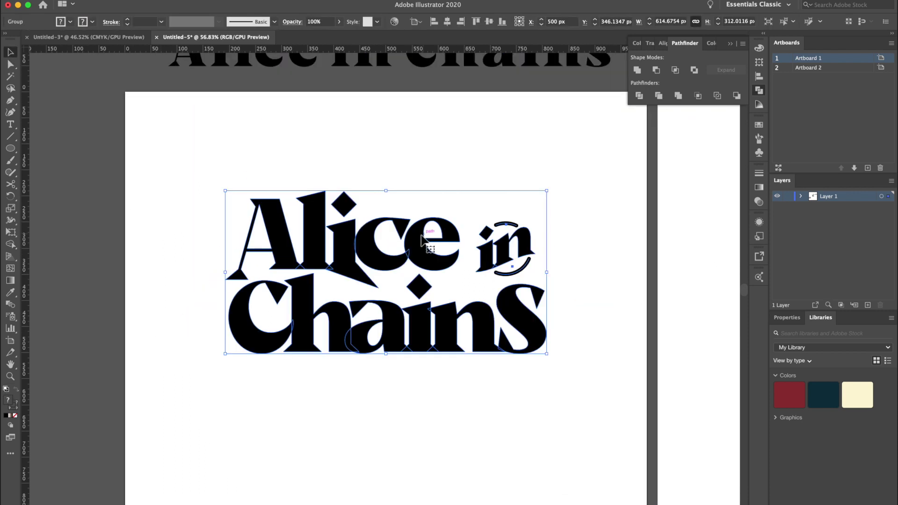
drag(422, 240, 422, 172)
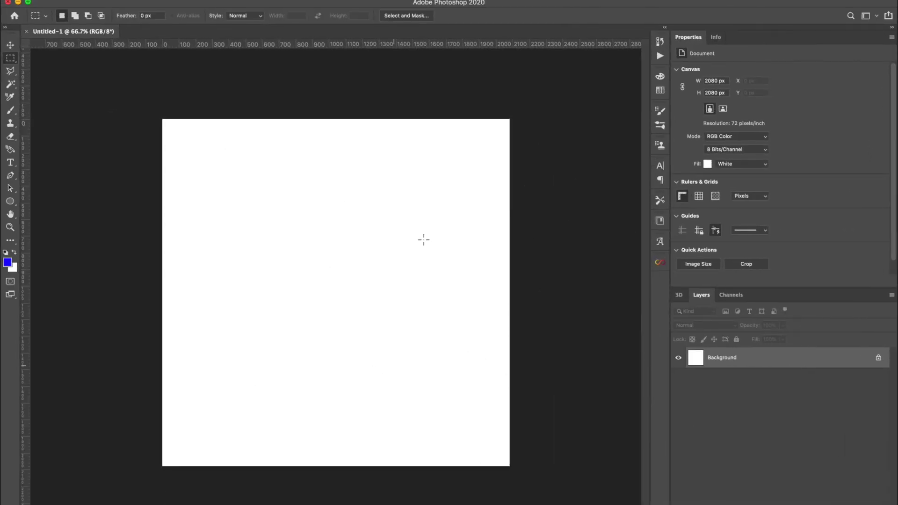
Step: Switch to Photoshop, paste the lettering as a smart object on the blank 2080 px canvas, and enlarge it to about 1824 px wide
key(super+v)
click(419, 221)
click(497, 214)
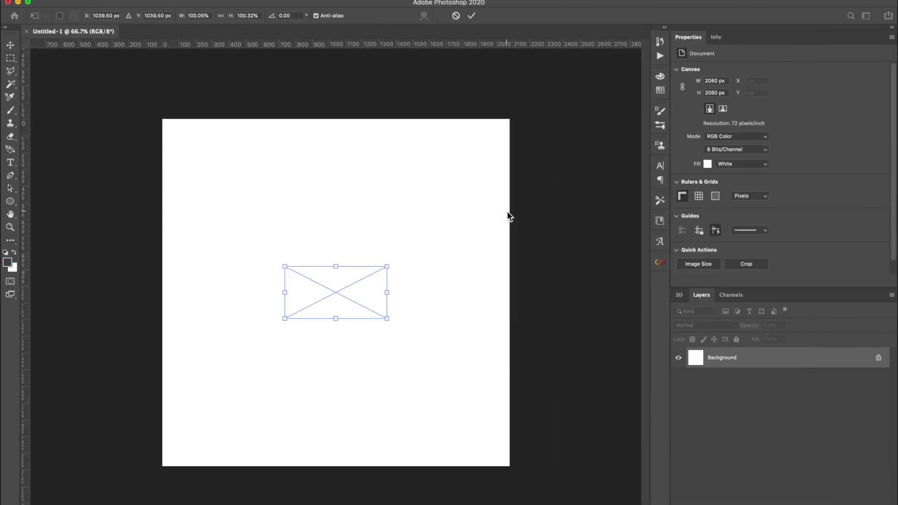
drag(286, 264, 192, 195)
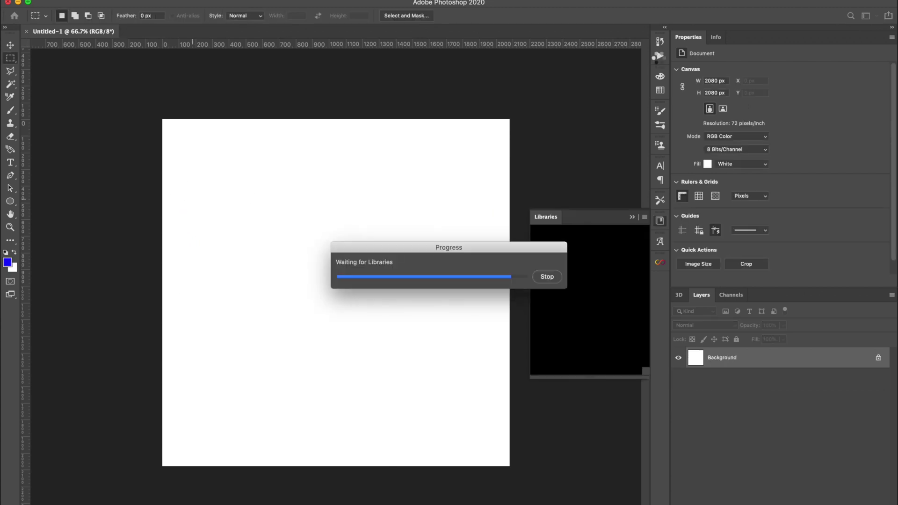
Step: Run the Speckle Texture v2 action on the lettering's smart object layer
click(660, 58)
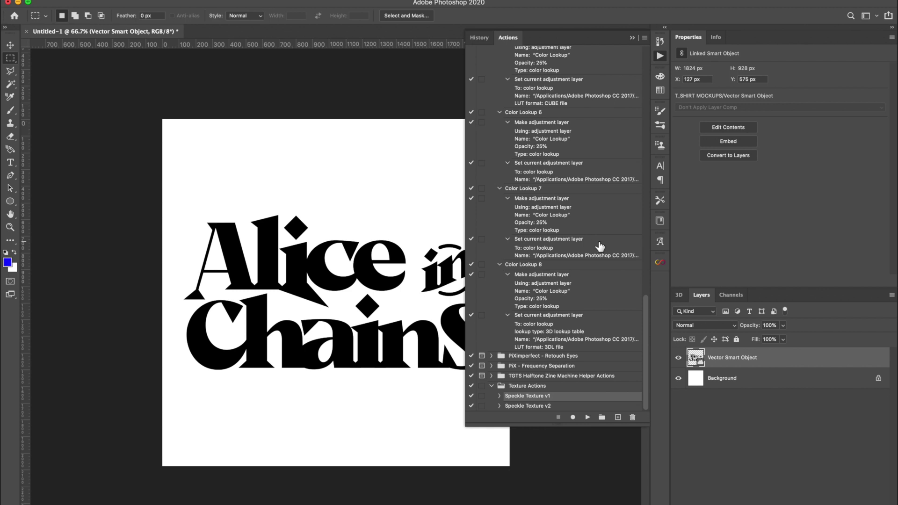
click(525, 406)
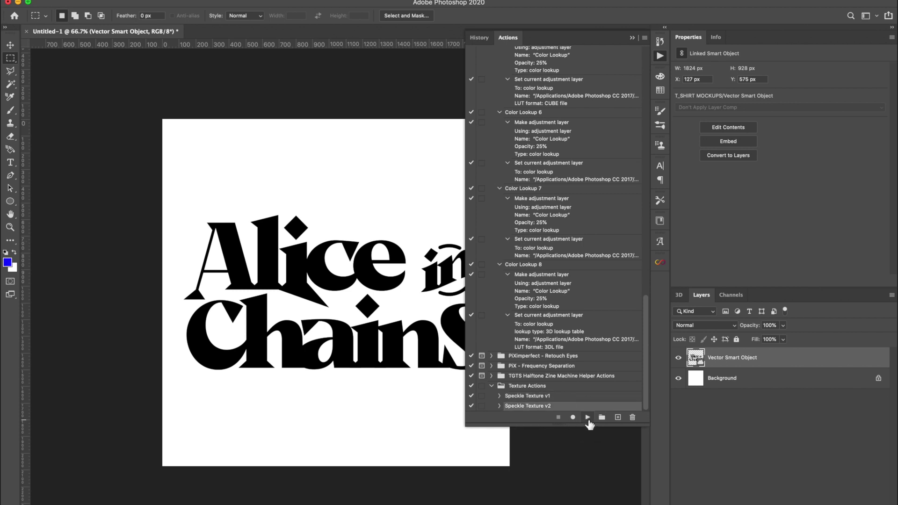
click(587, 417)
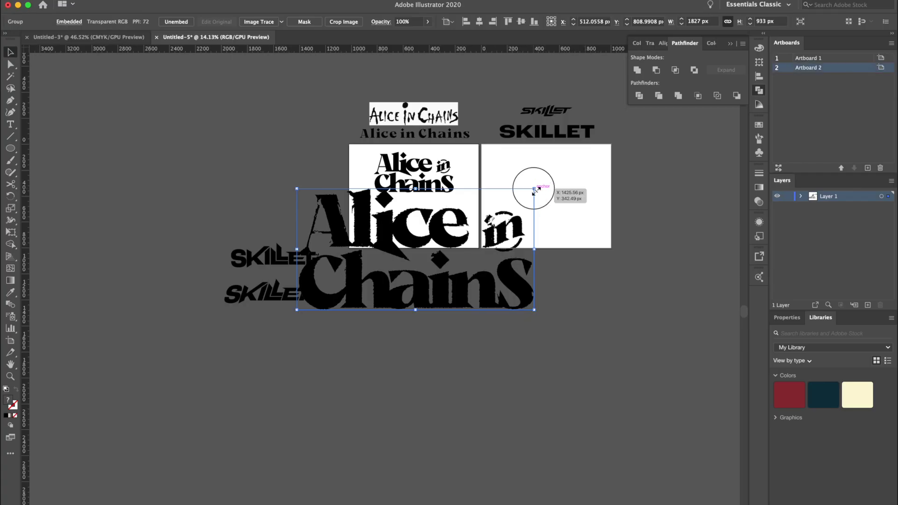
Step: Back in Illustrator, scale the pasted textured lettering to about 605 px wide and place it beneath the clean version
drag(534, 189, 475, 230)
scroll(473, 230, up, 5)
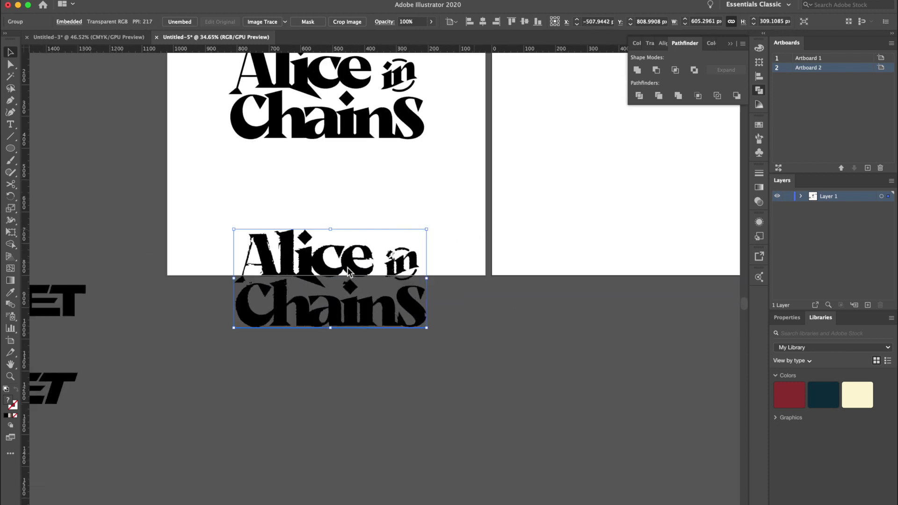
drag(349, 272, 342, 195)
click(502, 175)
scroll(502, 173, up, 2)
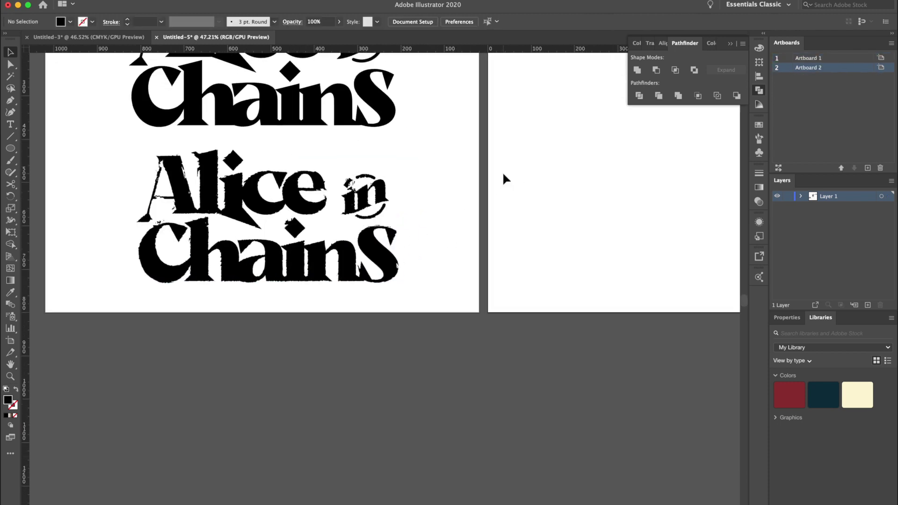
Step: Scale the clean lettering down about its centre to about 531 px wide and bring it closer to the textured version
drag(379, 147, 465, 270)
click(406, 164)
scroll(408, 154, up, 4)
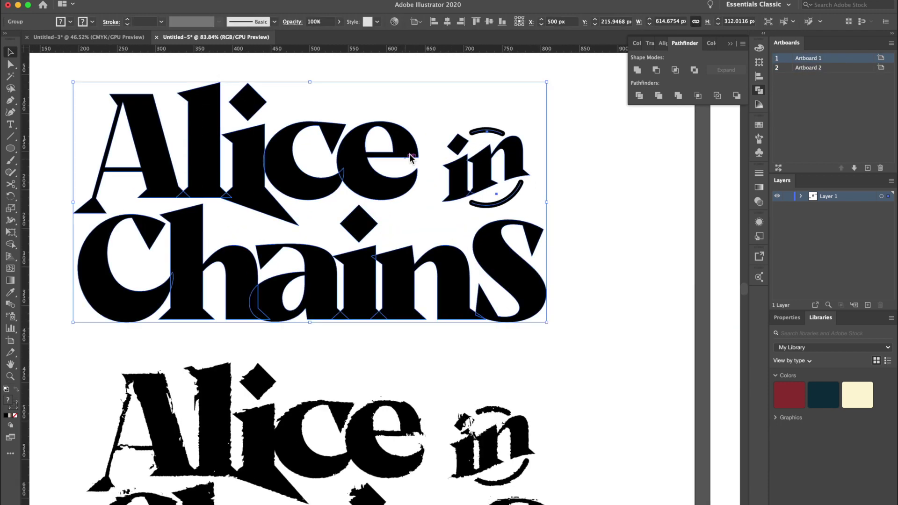
drag(547, 85, 517, 100)
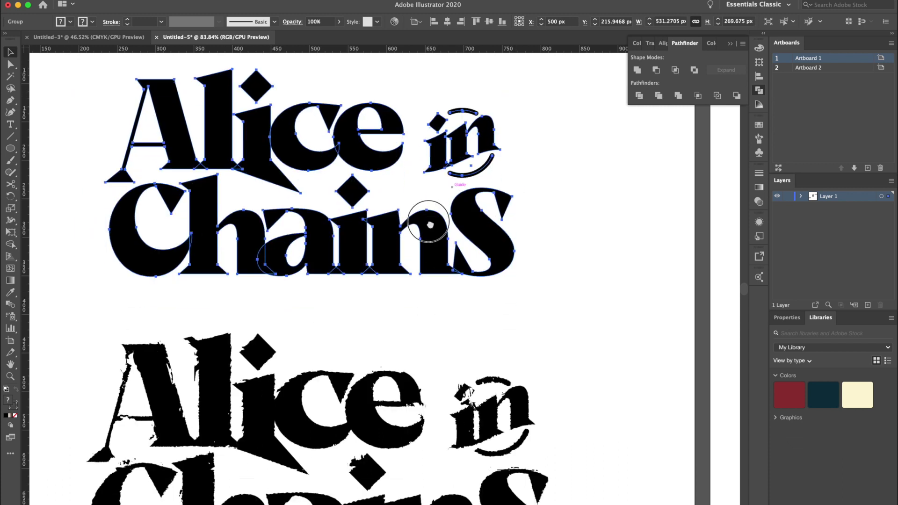
scroll(374, 281, down, 3)
drag(327, 351, 307, 331)
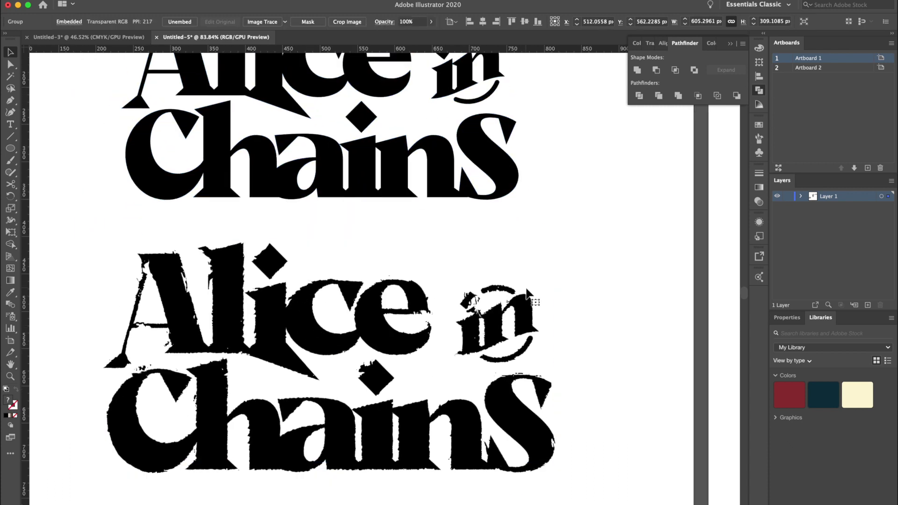
Step: Compare the clean and textured lettering with the original Alice in Chains logo, and examine the SKILLET logo and its plain-text version
scroll(528, 294, down, 2)
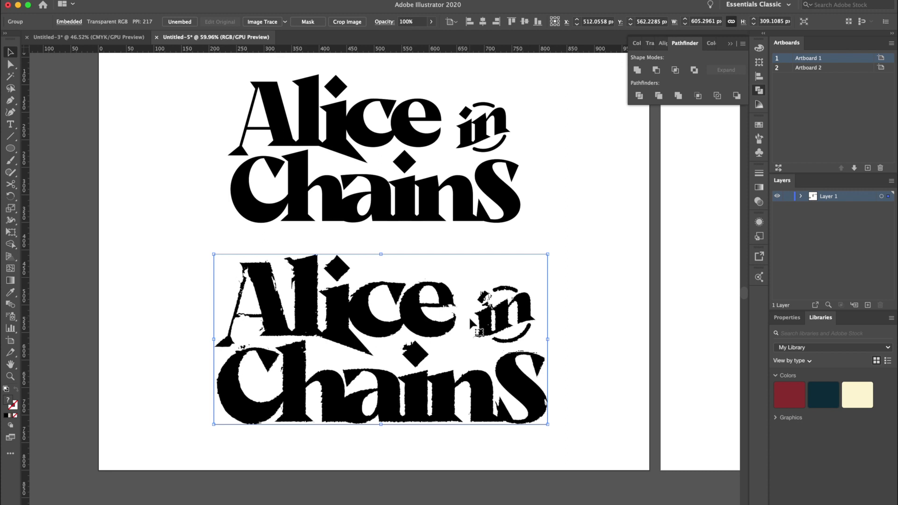
scroll(579, 262, down, 3)
scroll(579, 262, down, 1)
drag(520, 260, 346, 376)
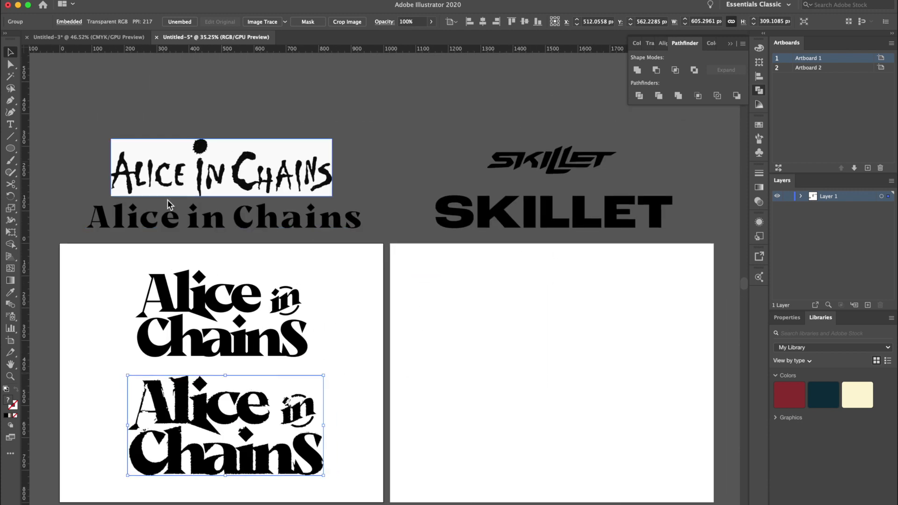
scroll(427, 282, right, 5)
scroll(362, 293, up, 3)
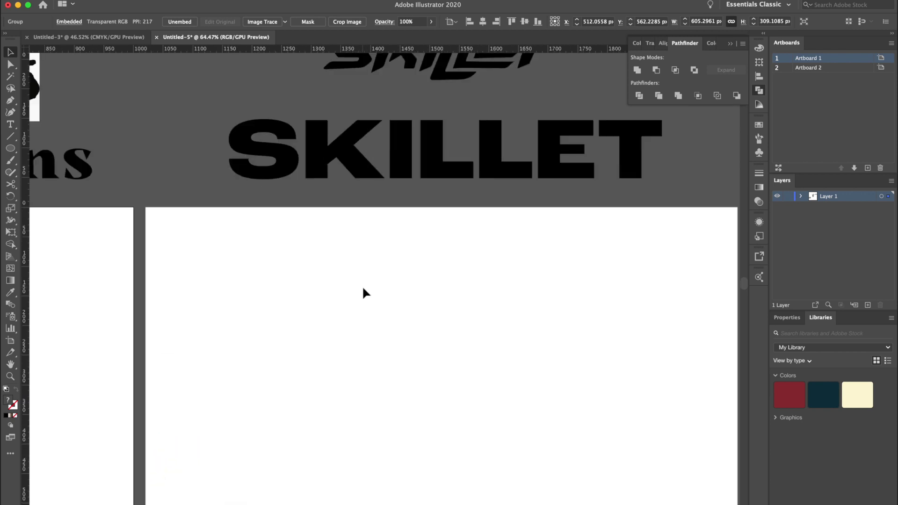
drag(363, 292, 215, 445)
drag(239, 344, 298, 277)
drag(296, 230, 324, 223)
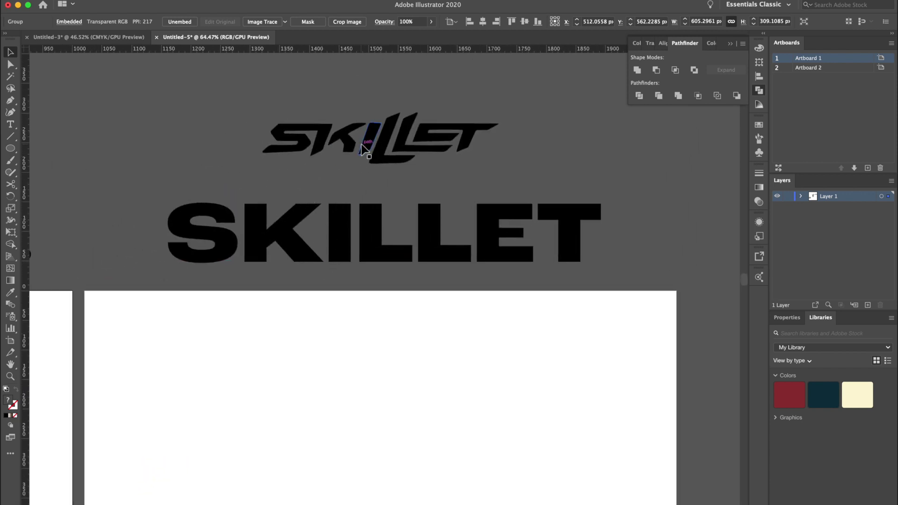
Step: Copy the plain SKILLET text onto the second artboard and move the original logo onto it above the copy
scroll(362, 145, up, 2)
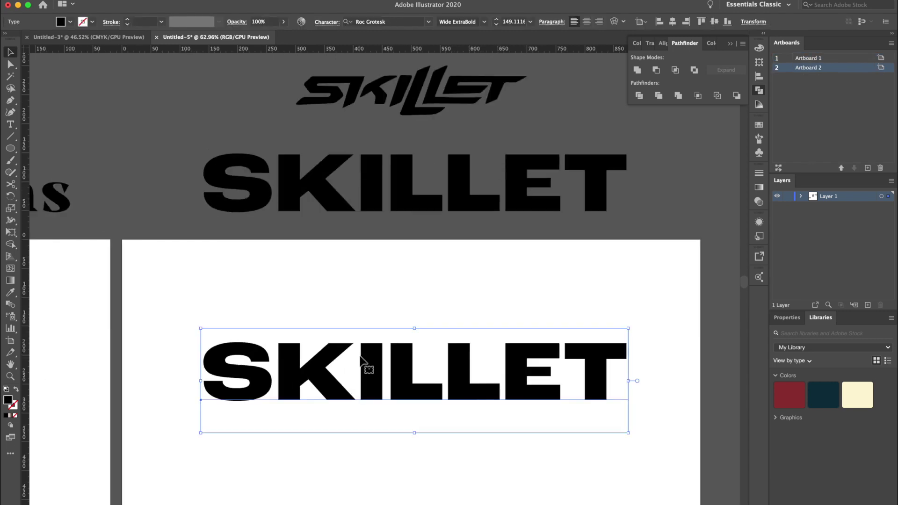
drag(360, 357, 344, 200)
scroll(343, 199, down, 3)
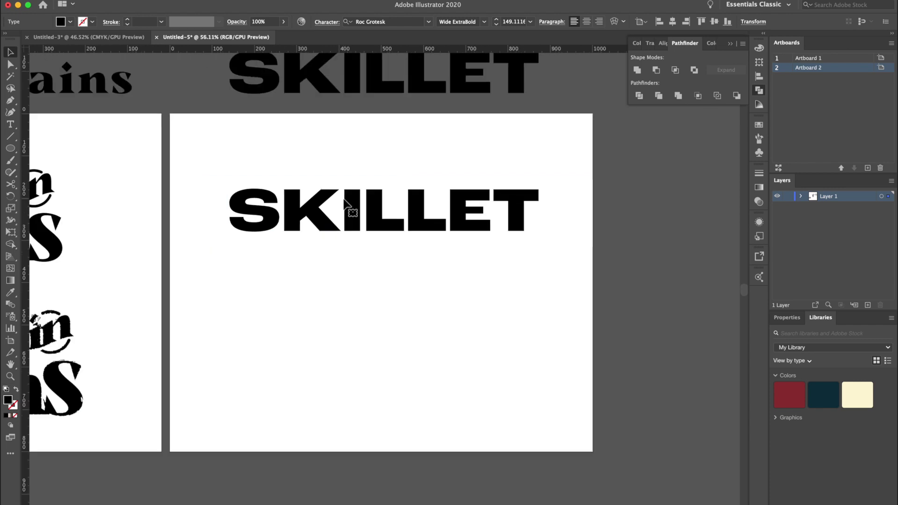
scroll(344, 203, down, 2)
click(395, 77)
drag(395, 76, 395, 139)
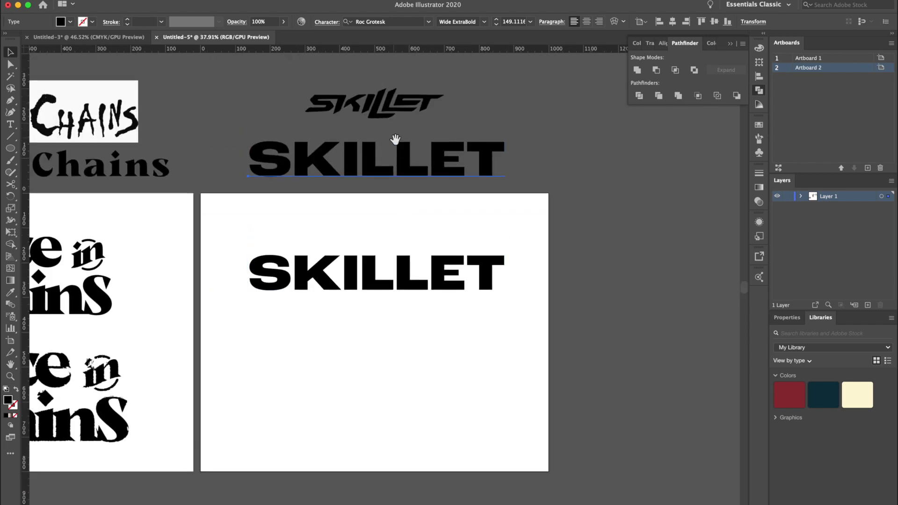
drag(379, 101, 381, 225)
scroll(381, 231, up, 2)
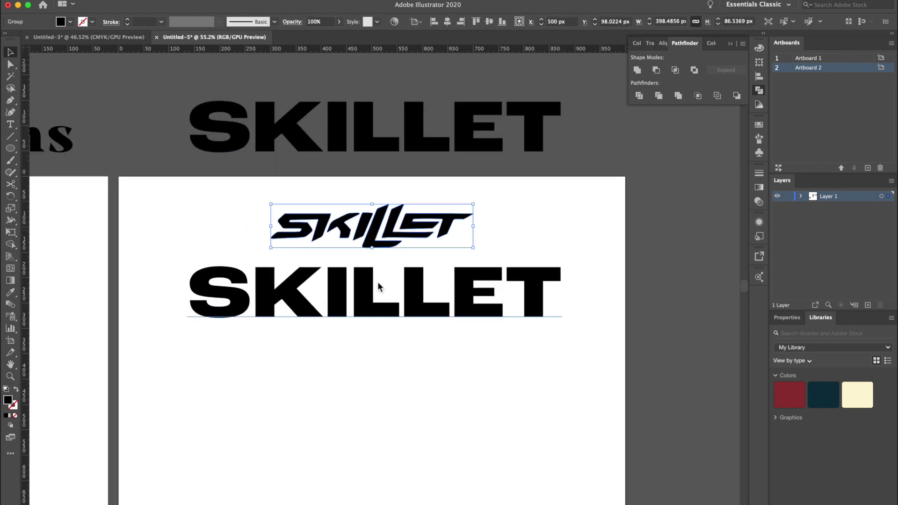
Step: Move the plain SKILLET text down to leave open space beneath the original logo
scroll(378, 283, up, 2)
mouse_move(360, 286)
mouse_down()
mouse_move(360, 374)
mouse_move(363, 296)
mouse_up()
scroll(358, 371, down, 2)
scroll(360, 295, up, 2)
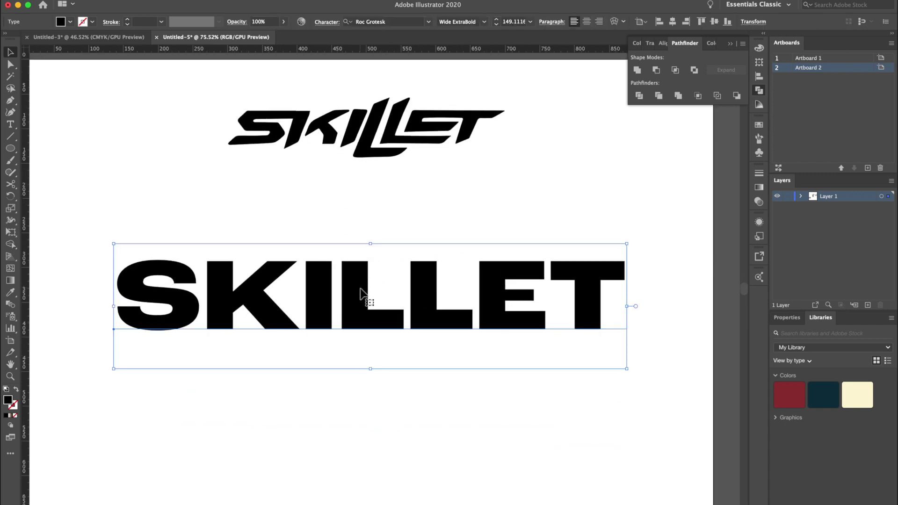
Step: Tighten the kerning between the letters of the plain SKILLET text and convert it to outlines
key(super+shift+a)
click(360, 294)
key(t)
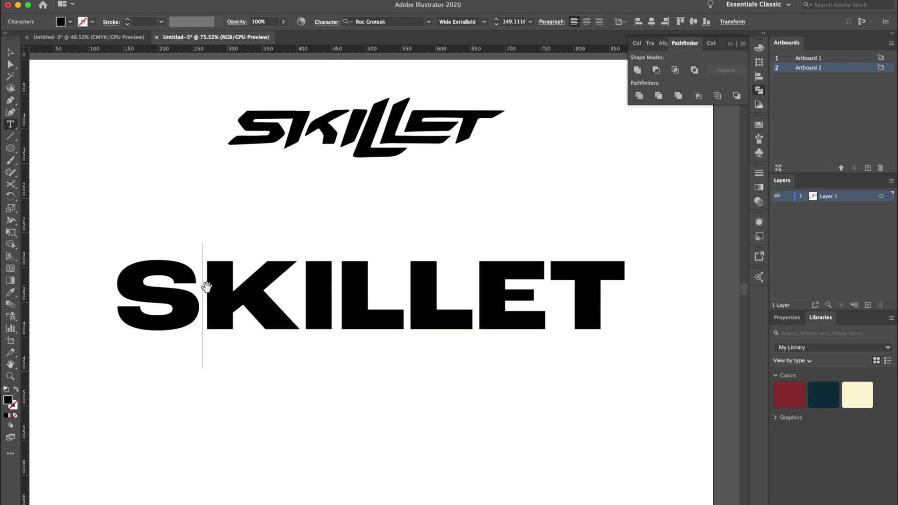
key(alt+Left)
key(alt+Left)
key(alt+Left)
key(Right)
key(alt+Left)
key(alt+Left)
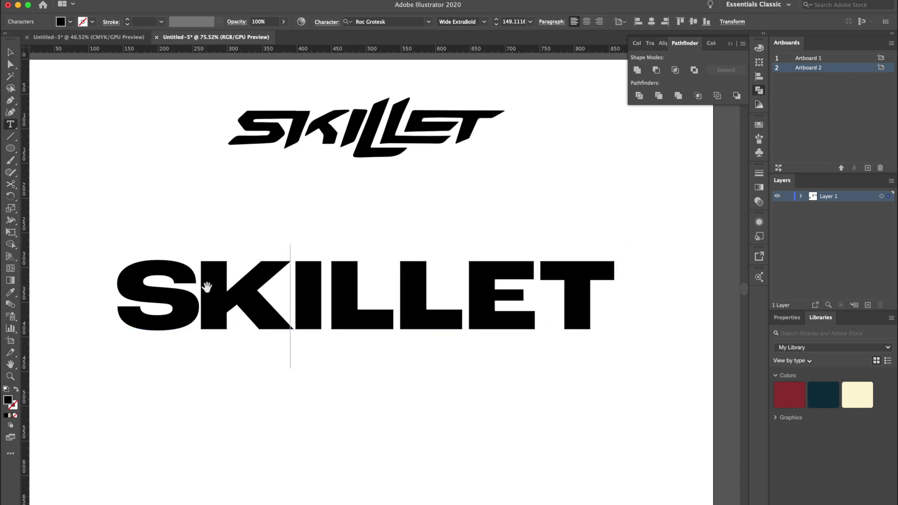
click(13, 65)
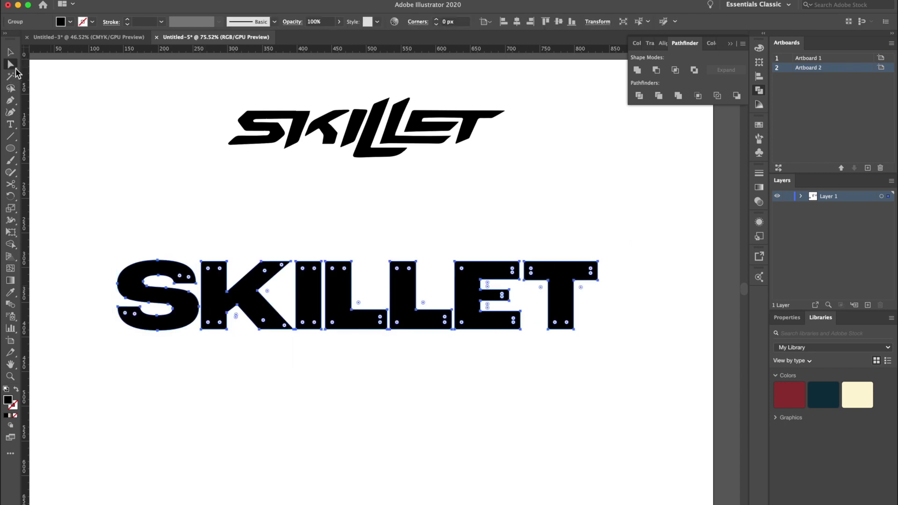
click(229, 228)
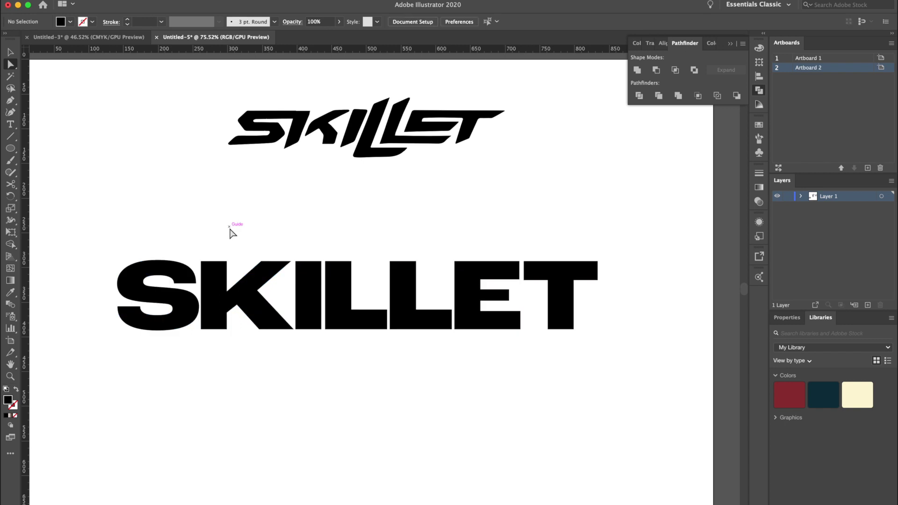
Step: Extend the K's upper arm diagonally to a new horizontal guide above the lettering, making the K about 148 px tall
click(260, 264)
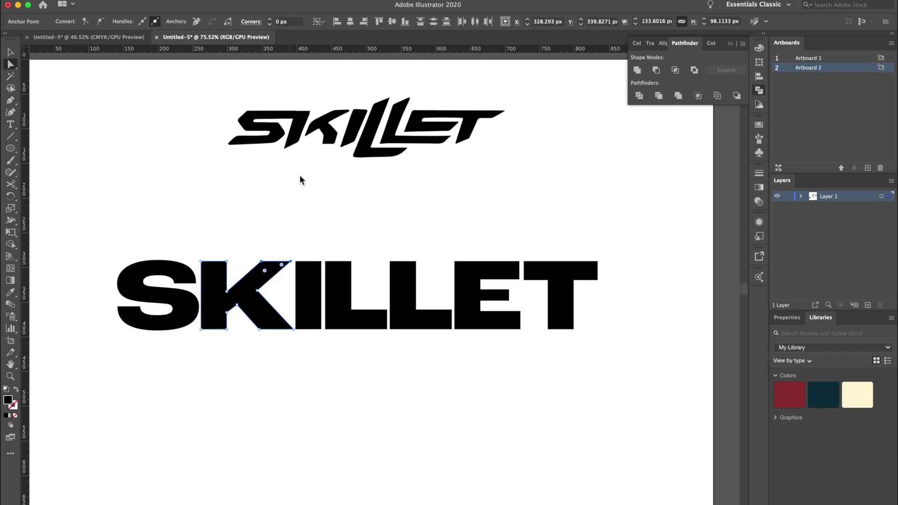
drag(341, 51, 331, 226)
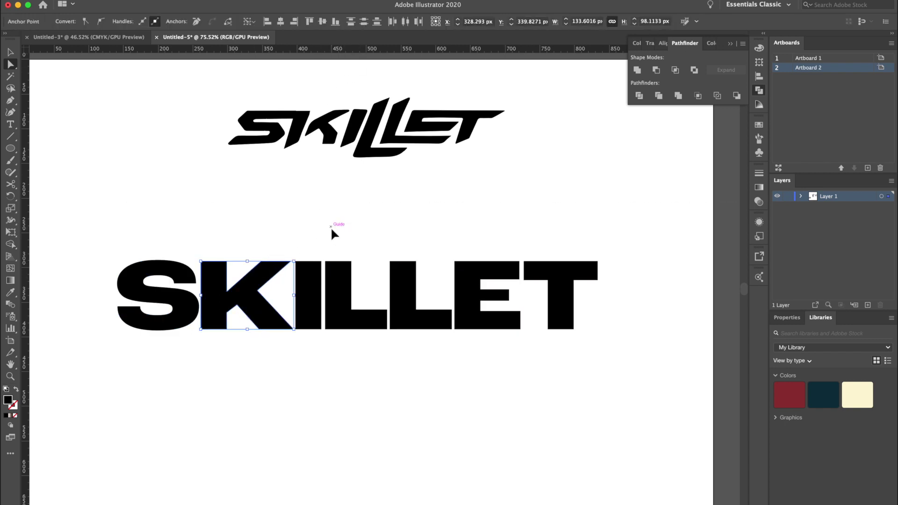
click(290, 261)
drag(261, 261, 301, 229)
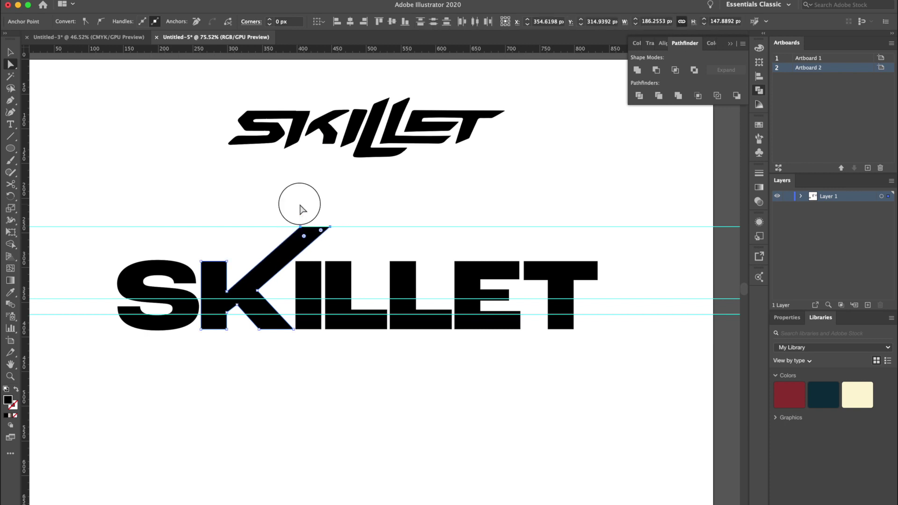
click(300, 206)
Step: Raise the I's inner top corner beside the first L so its top slants parallel to the K's arm
alt+scroll(301, 206, up, 3)
drag(337, 302, 337, 264)
click(359, 187)
alt+scroll(358, 187, up, 1)
scroll(358, 187, down, 3)
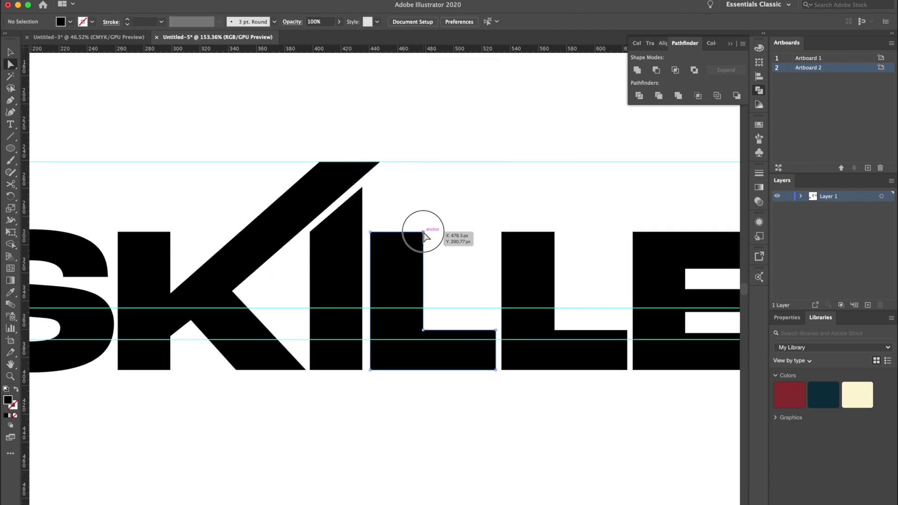
Step: Raise the first L's top to the I's peak and lower its outer corner to form a slanted top
click(423, 232)
drag(373, 226, 371, 187)
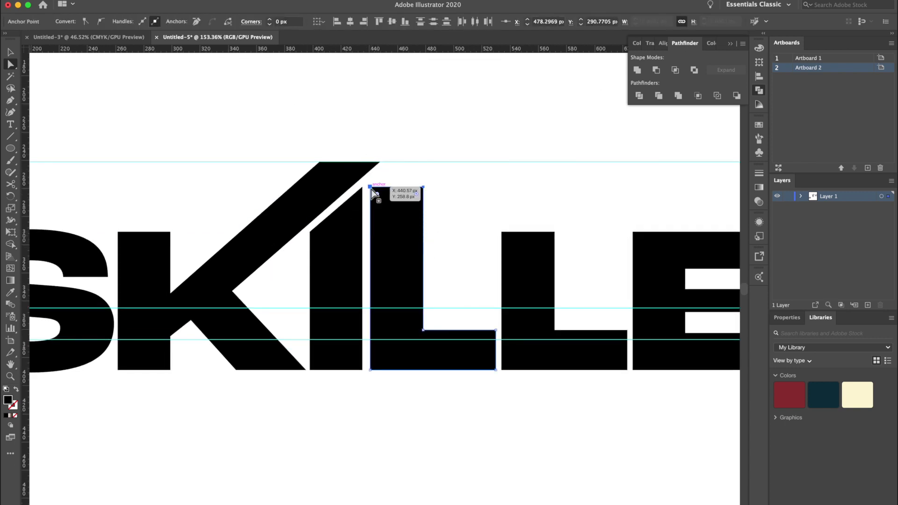
click(435, 190)
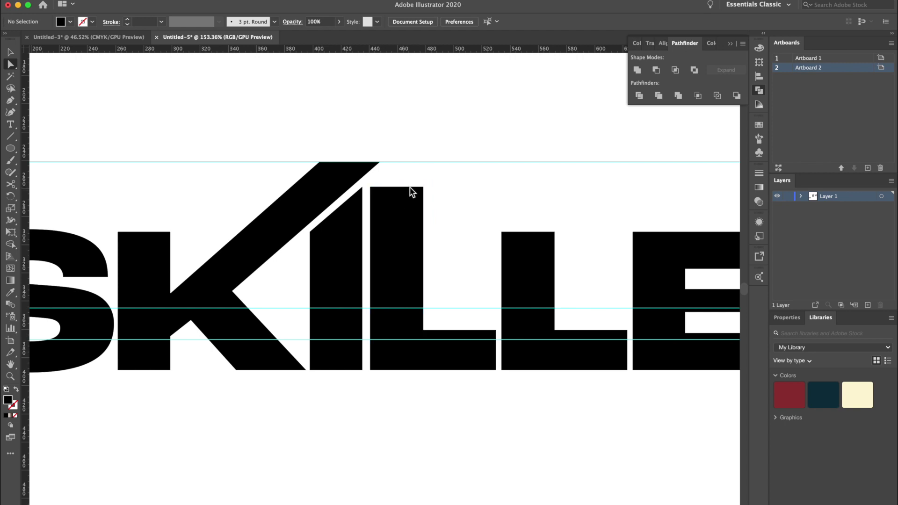
click(423, 187)
drag(425, 189, 417, 221)
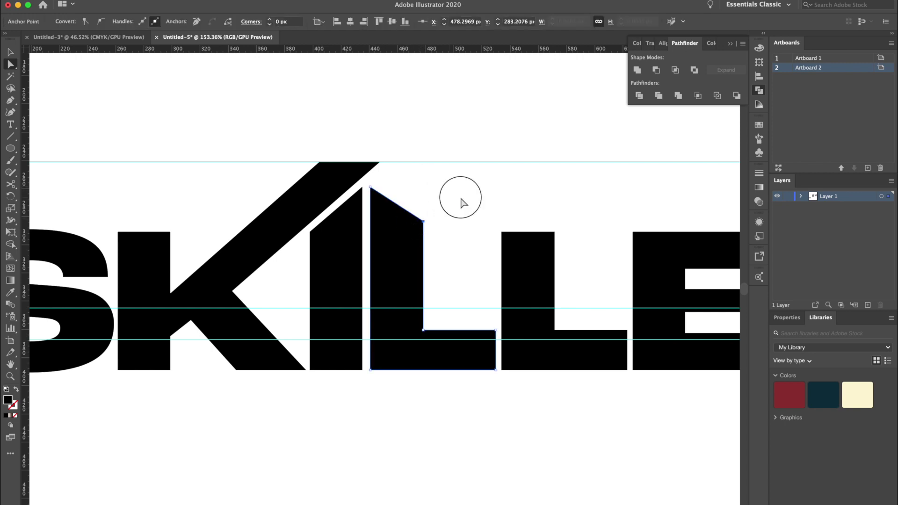
Step: Shorten the K's upper arm along its diagonal so its tip ends in line with the I's outer edge
click(371, 167)
click(380, 163)
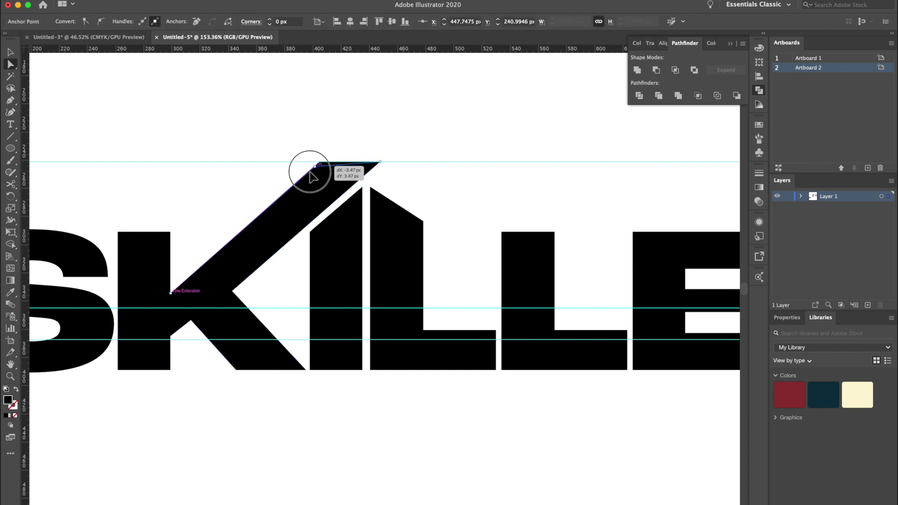
click(319, 162)
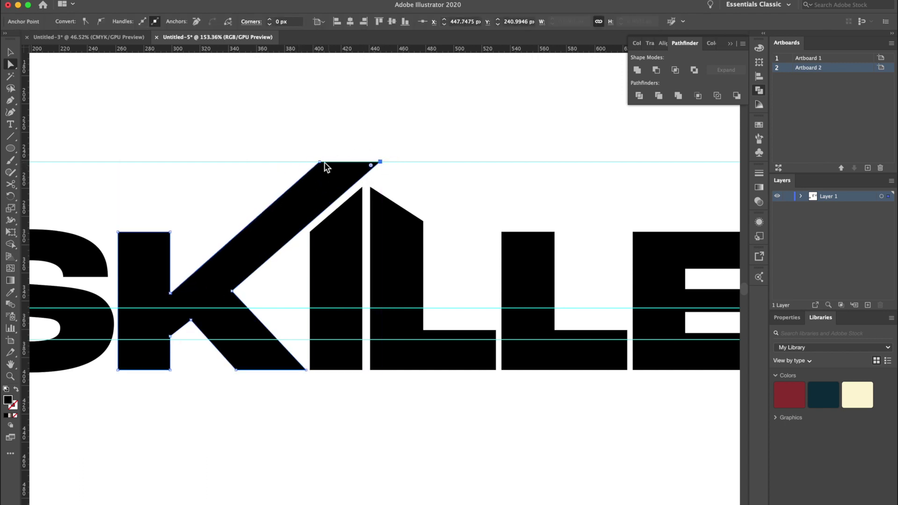
drag(318, 162, 302, 178)
click(327, 141)
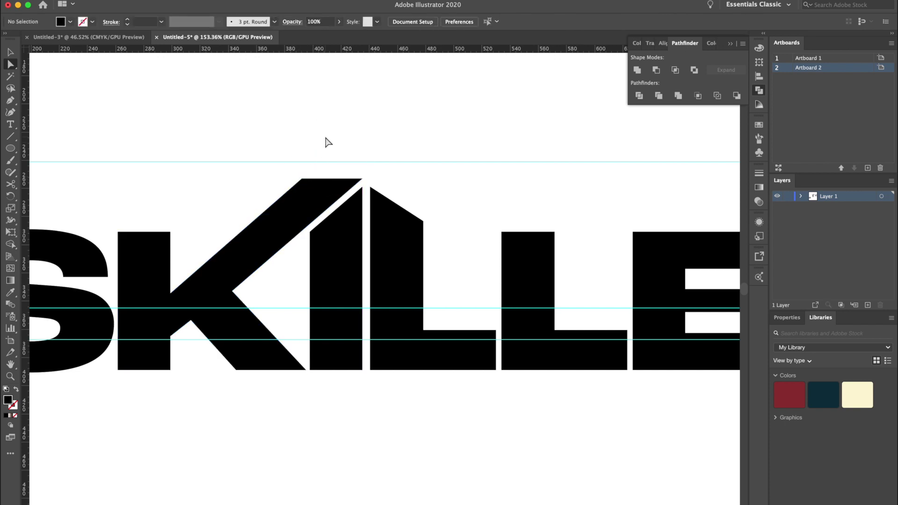
Step: Nest the second L above the first L's foot and give it a matching slanted top
drag(442, 106, 378, 106)
scroll(471, 256, down, 3)
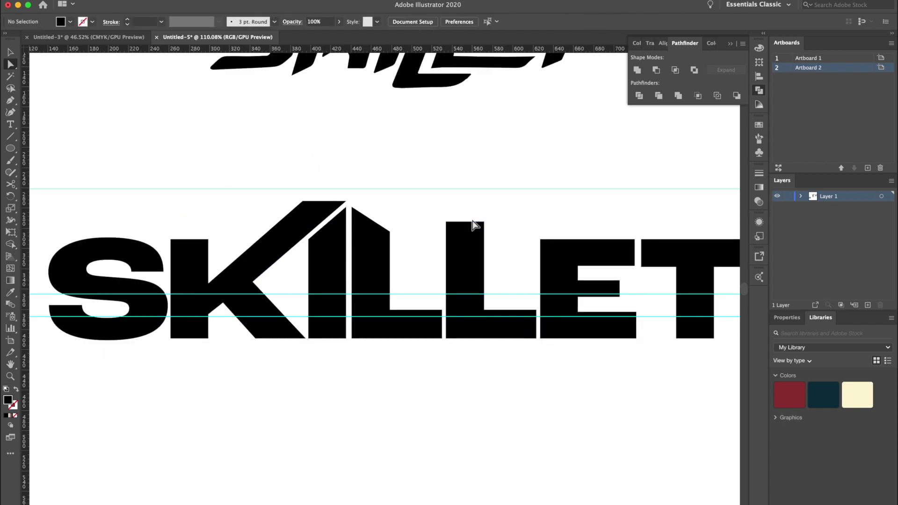
drag(468, 263, 423, 241)
scroll(434, 214, up, 3)
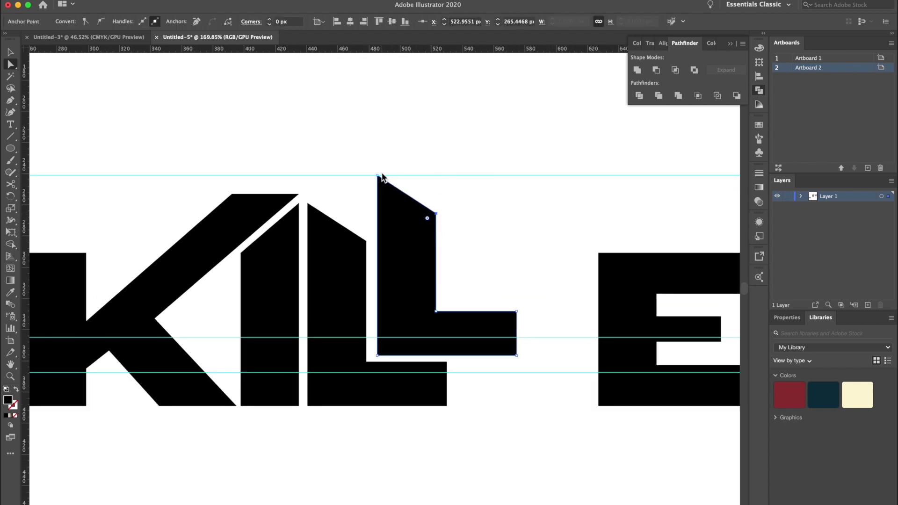
drag(377, 176, 377, 213)
key(shift+Up)
click(434, 202)
scroll(434, 202, down, 3)
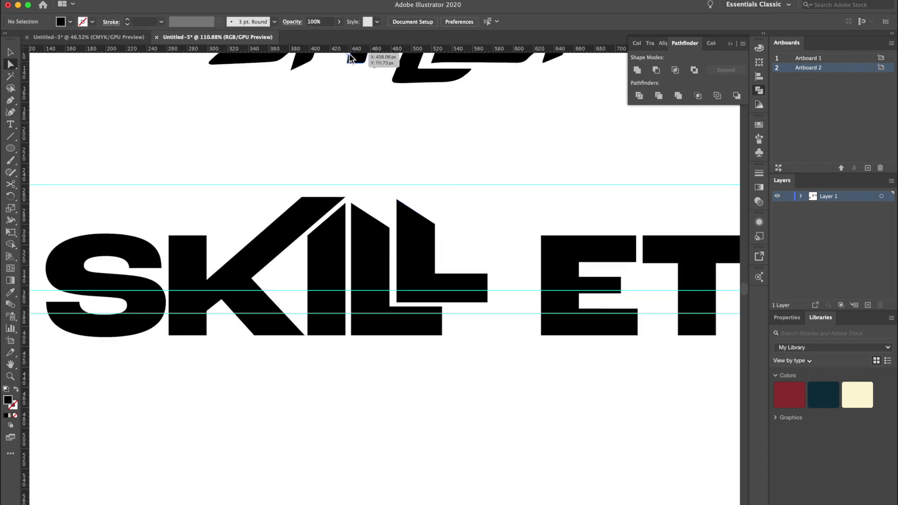
Step: Align the tops of both Ls to a new guide at the K's top and move the E close to the second L
drag(348, 49, 351, 197)
drag(398, 284, 331, 294)
Step: Extend the first L's foot until it ends flush with the second L's foot
click(279, 306)
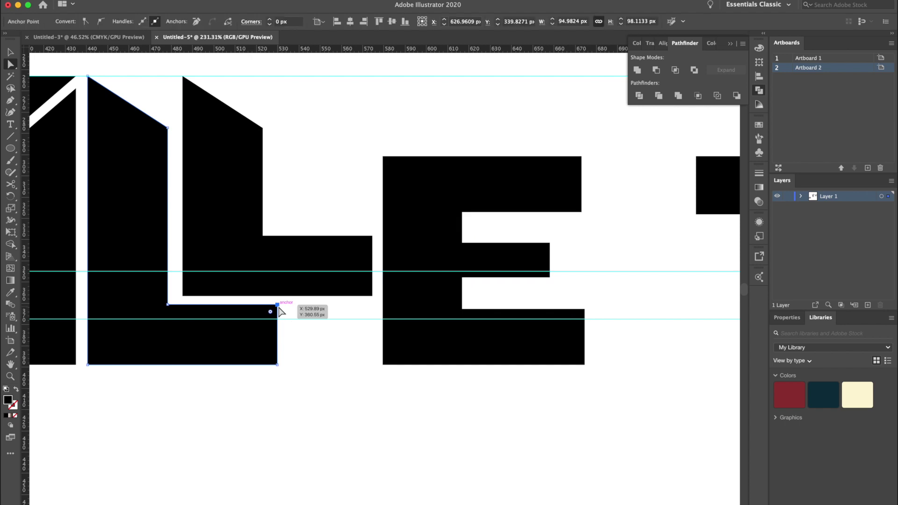
drag(278, 364, 367, 359)
scroll(397, 375, down, 5)
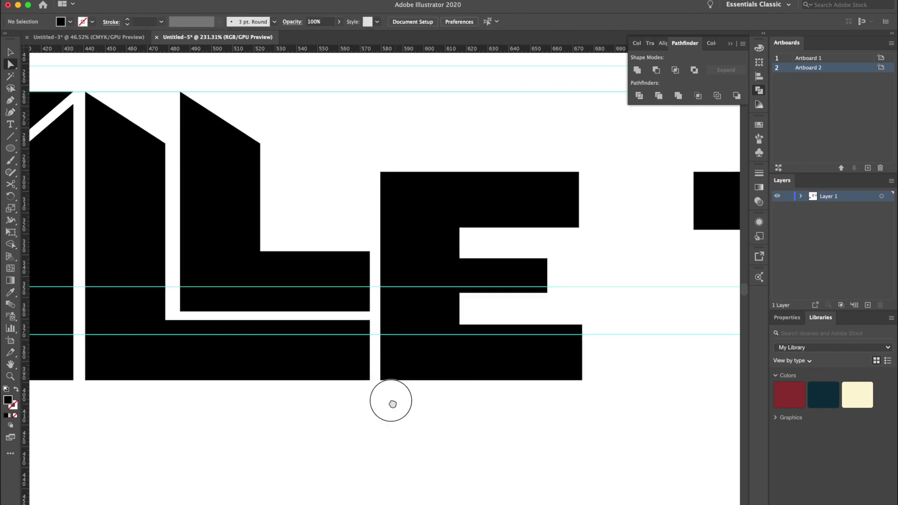
scroll(489, 349, up, 2)
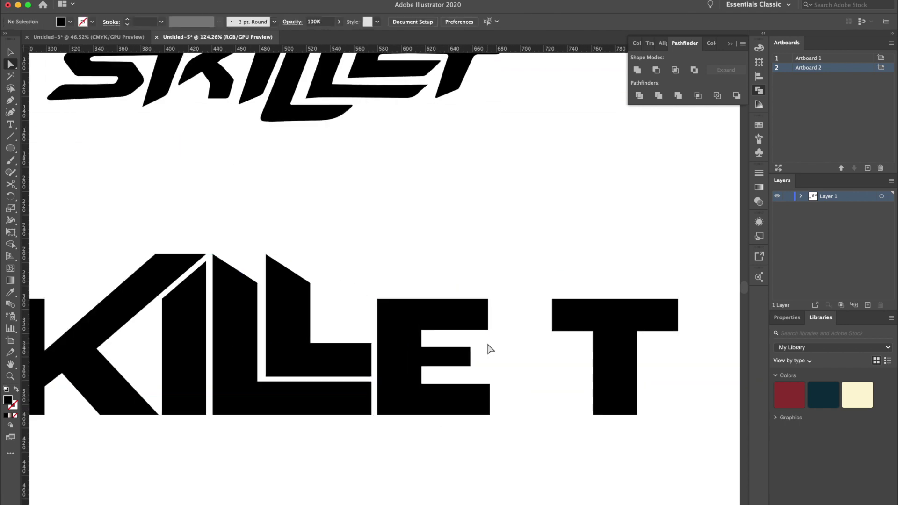
Step: Extend the E's bottom arm and move the T in so its crossbar sits beside the E's top arm
scroll(518, 329, down, 1)
scroll(517, 329, right, 1)
drag(538, 295, 476, 283)
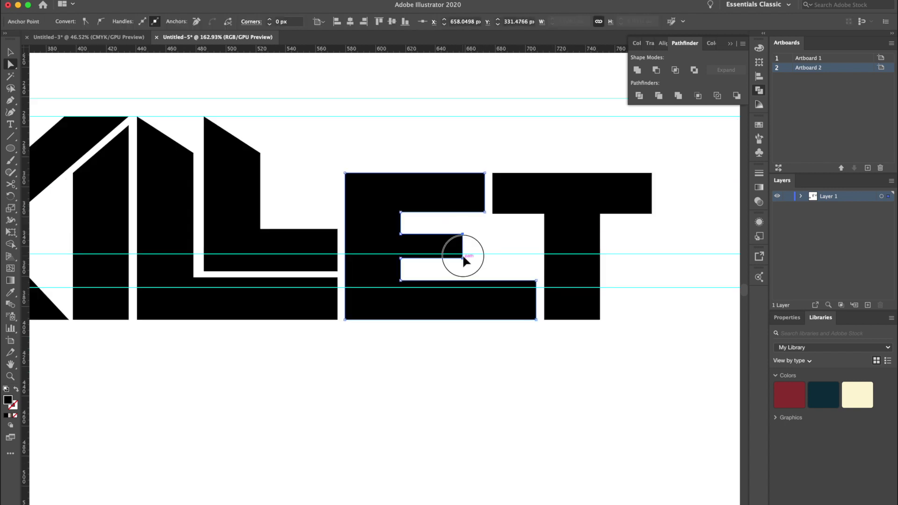
Step: Extend the E's middle arm with a slanted end, and slant the facing ends of the E's top arm and the T's crossbar
drag(462, 254, 532, 255)
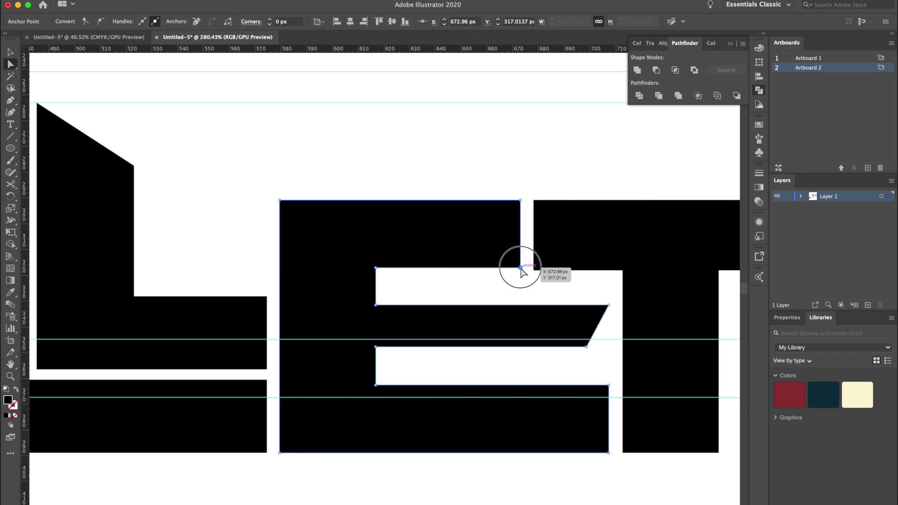
drag(521, 268, 498, 271)
click(515, 144)
scroll(515, 144, down, 3)
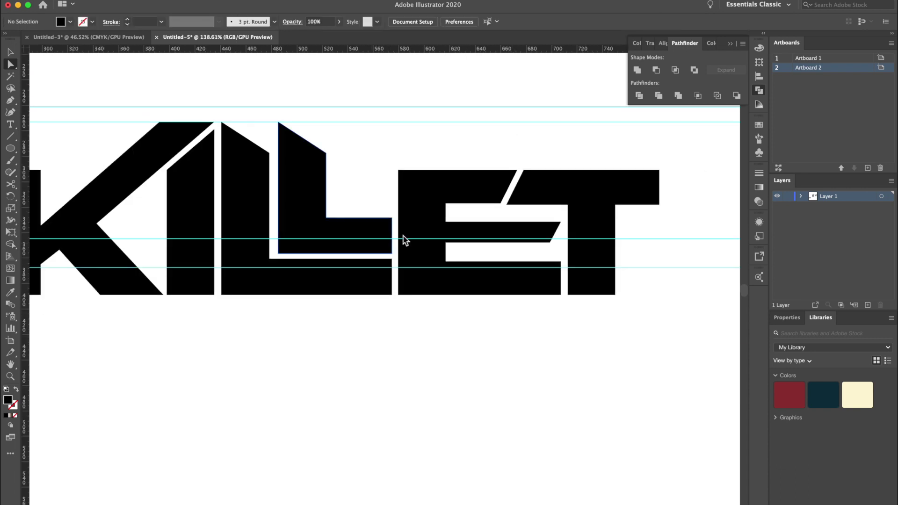
Step: Raise the top of the K's stem and slant it down toward the diagonal arm
scroll(505, 179, left, 3)
click(238, 237)
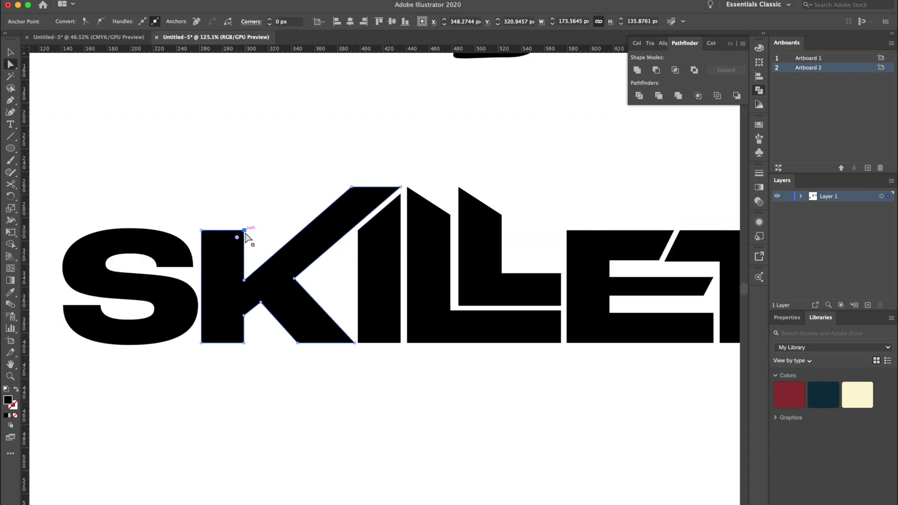
click(244, 230)
drag(201, 230, 244, 219)
click(248, 206)
click(279, 199)
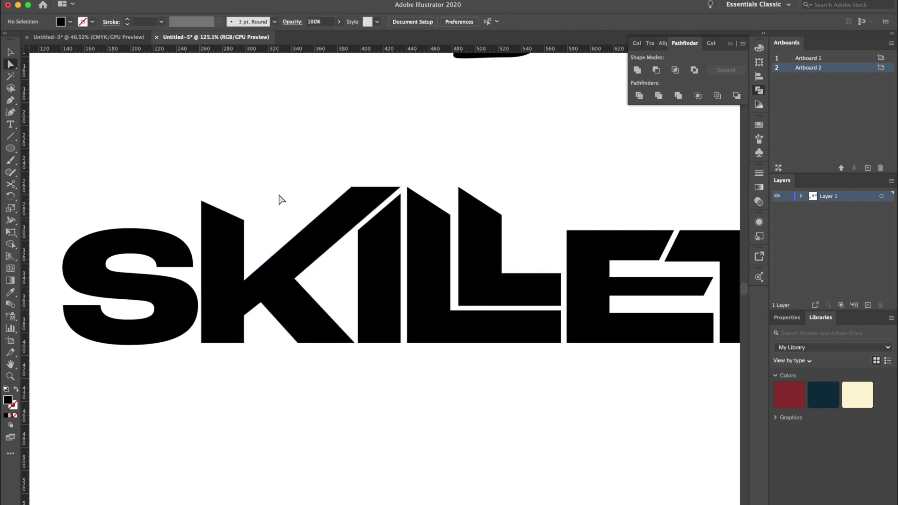
Step: Isolate the lettering group and stretch the S upward until it rises slightly above the K's stem
click(10, 52)
double_click(138, 235)
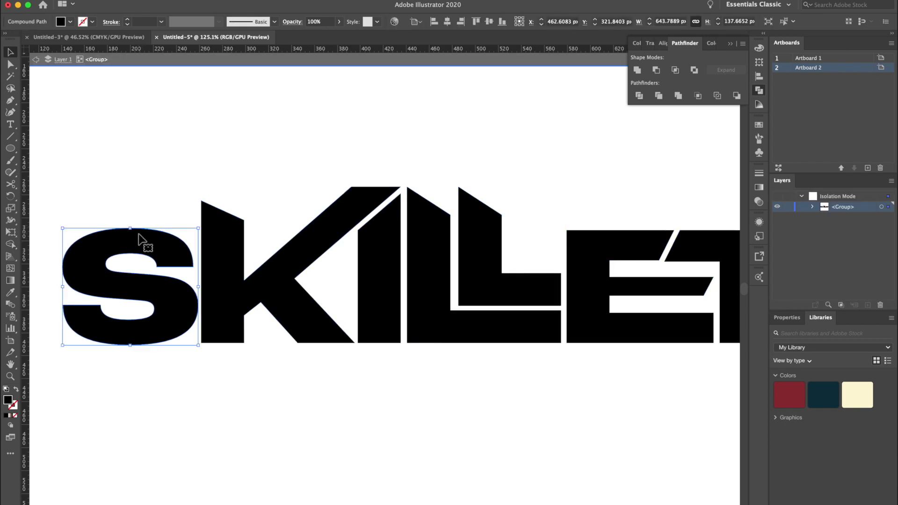
drag(136, 229, 136, 196)
scroll(134, 195, down, 2)
click(150, 150)
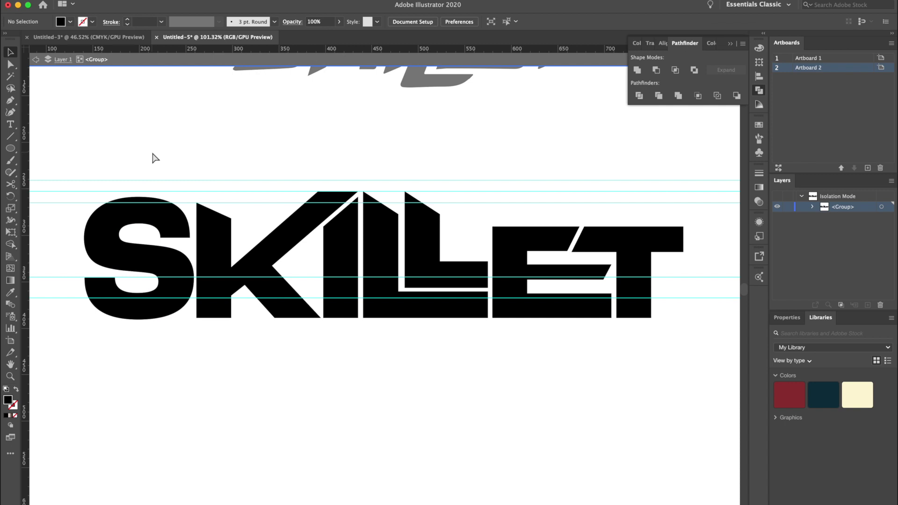
Step: Draw a small triangular spur with the Pen tool, level with the E's top edge and pointing out toward the second L
scroll(150, 151, down, 3)
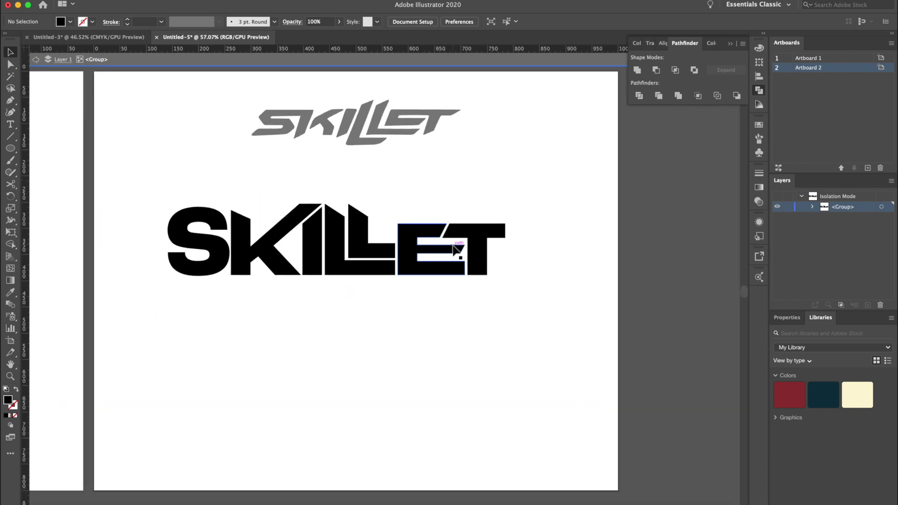
scroll(457, 250, up, 3)
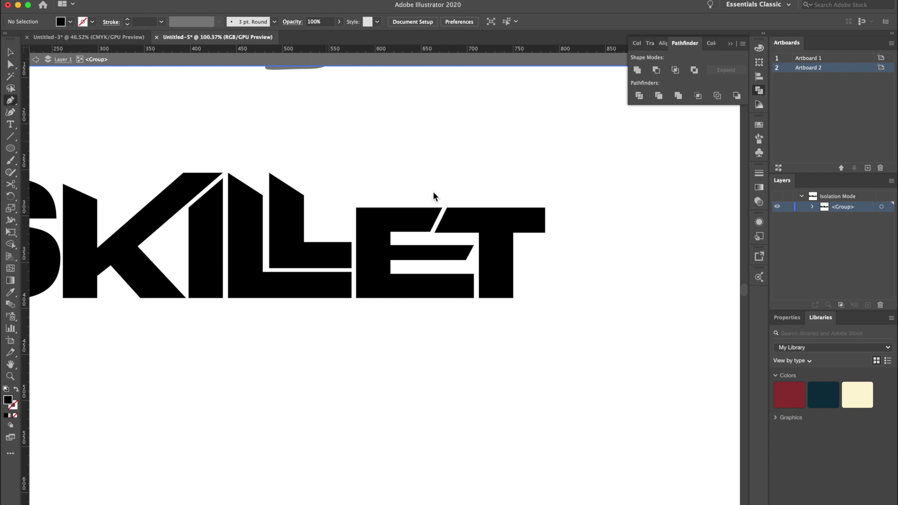
scroll(433, 196, up, 3)
click(330, 219)
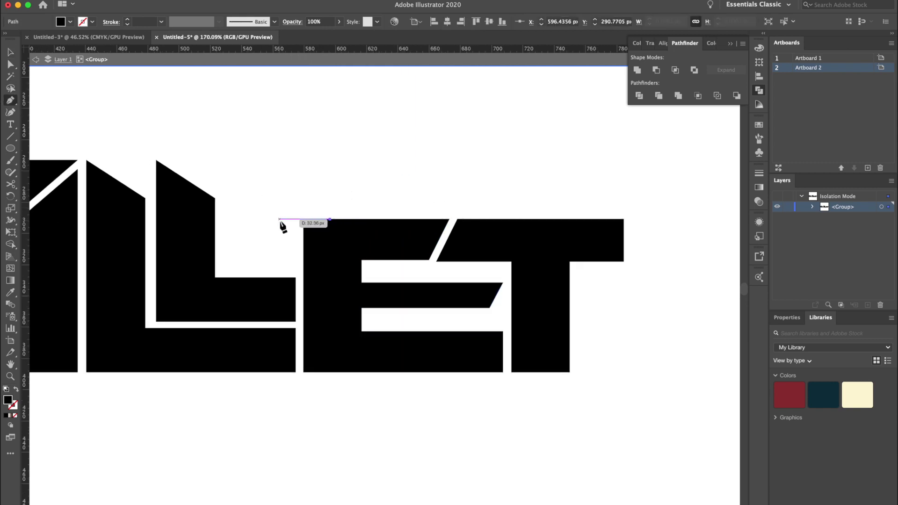
click(270, 218)
click(322, 241)
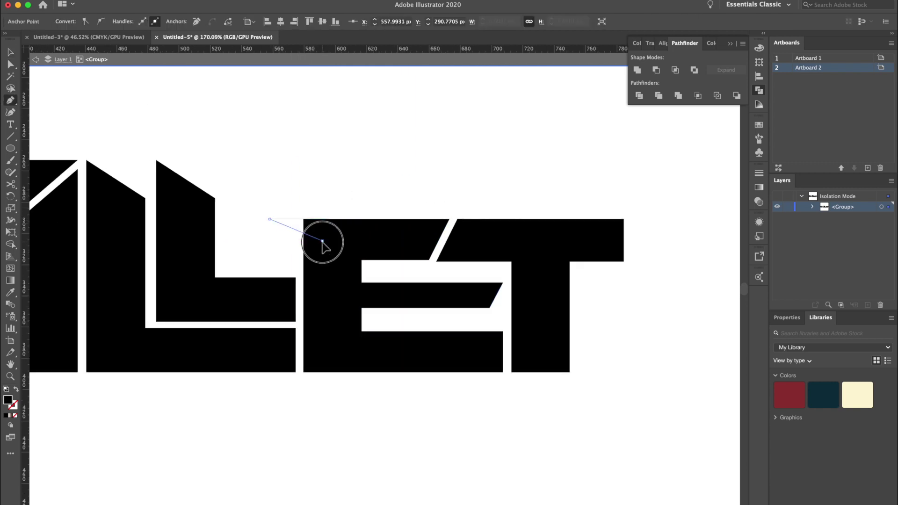
click(329, 219)
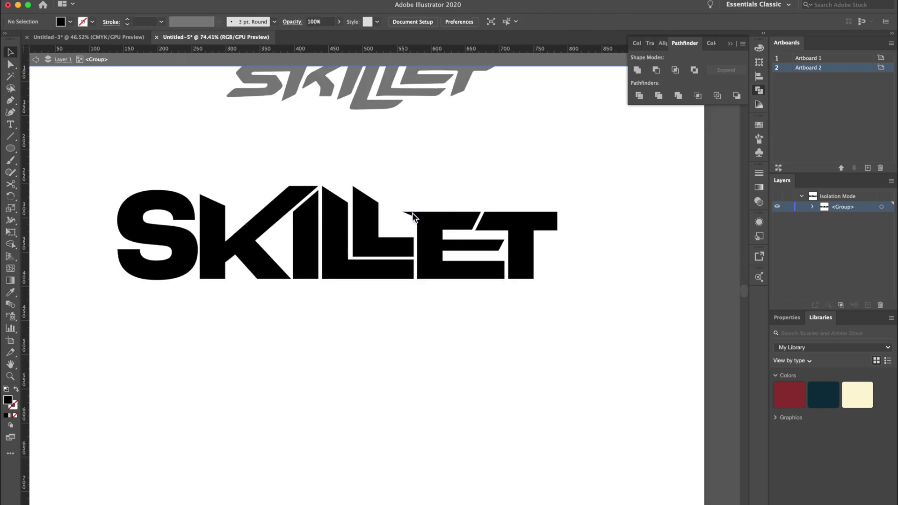
Step: Copy the triangular spur onto the outer tip of the S's lower curl and leave isolation mode
drag(415, 215, 122, 251)
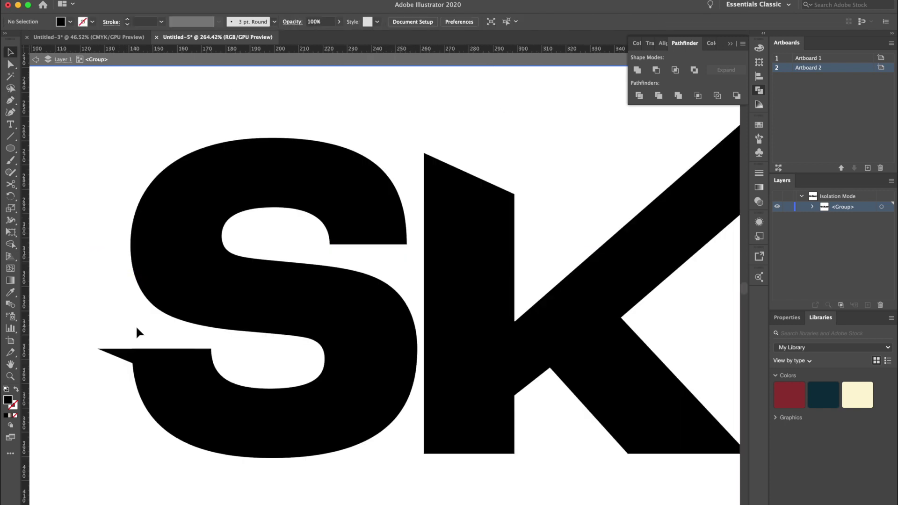
scroll(136, 328, down, 7)
double_click(457, 427)
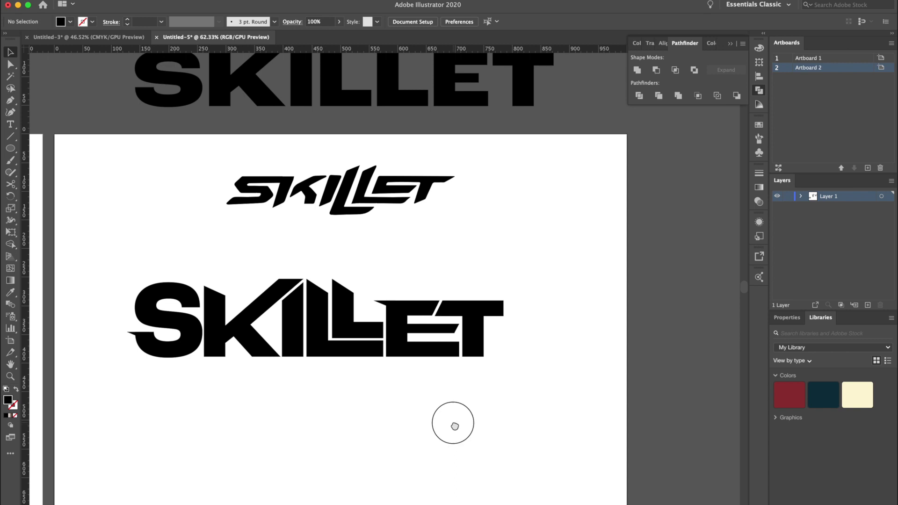
Step: Move the customized SKILLET lettering down the artboard and place a duplicate of it between there and the original logo
drag(457, 426, 544, 411)
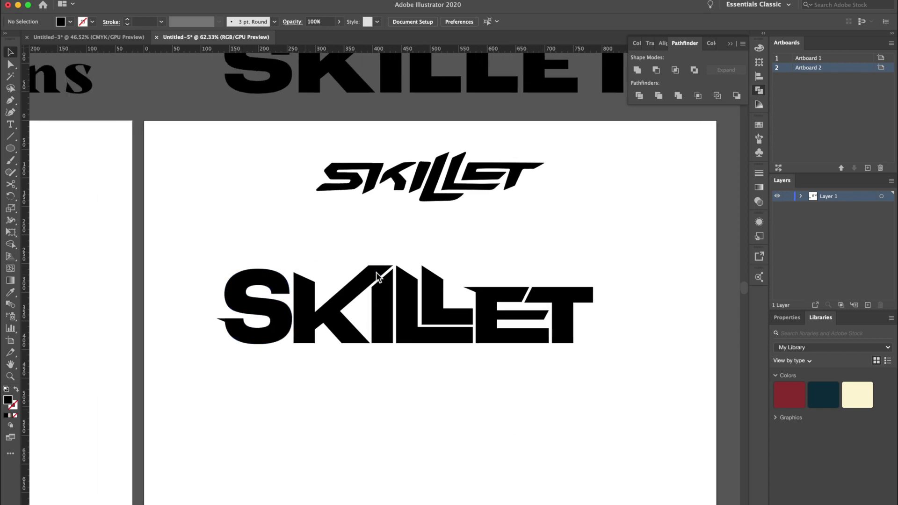
scroll(379, 278, up, 3)
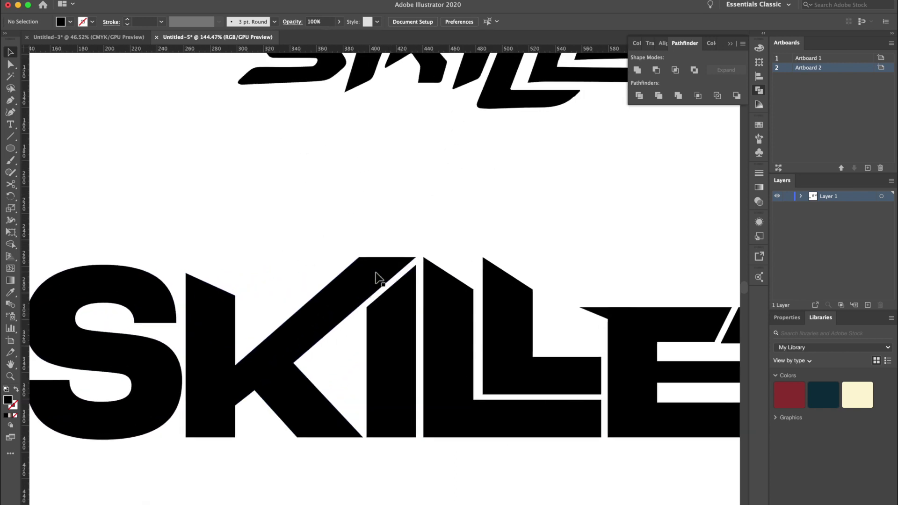
scroll(379, 278, down, 5)
scroll(379, 279, up, 1)
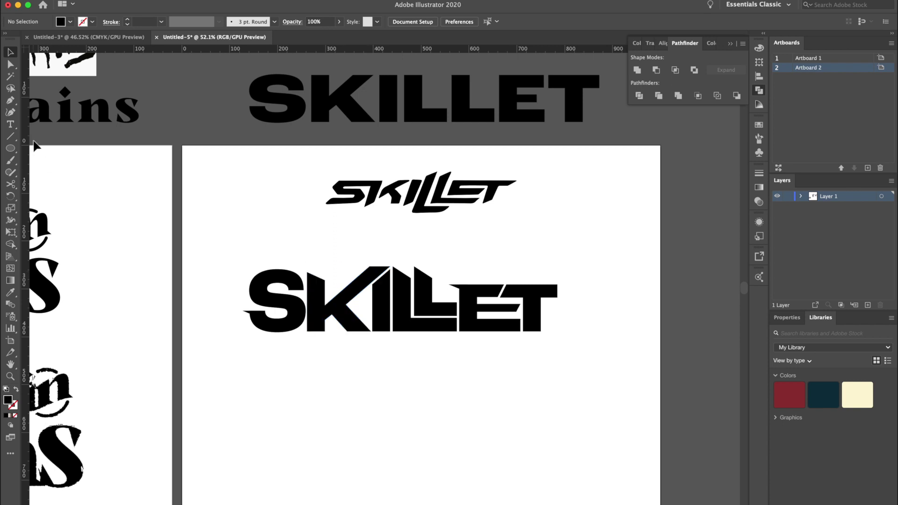
drag(468, 295, 470, 439)
drag(471, 436, 473, 312)
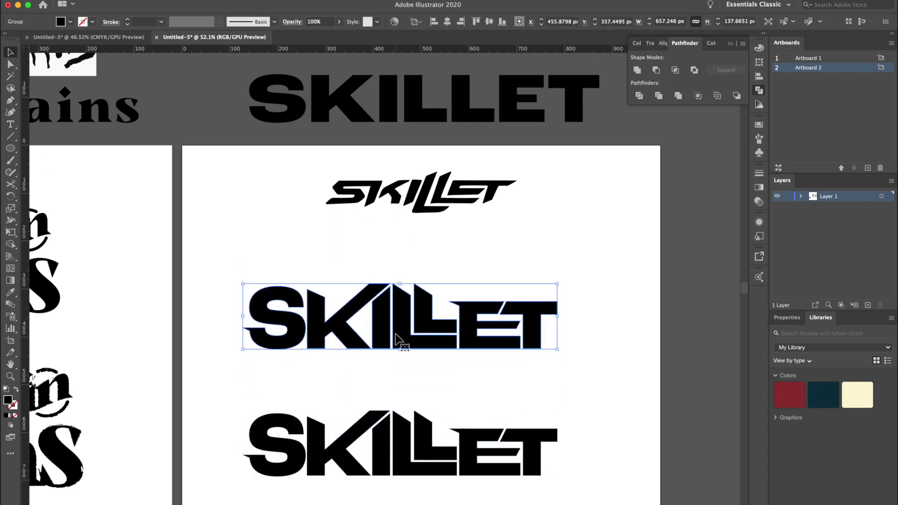
Step: Shear the upper copy of the lettering along the horizontal axis so its letters lean strongly forward
right_click(395, 335)
mouse_move(413, 449)
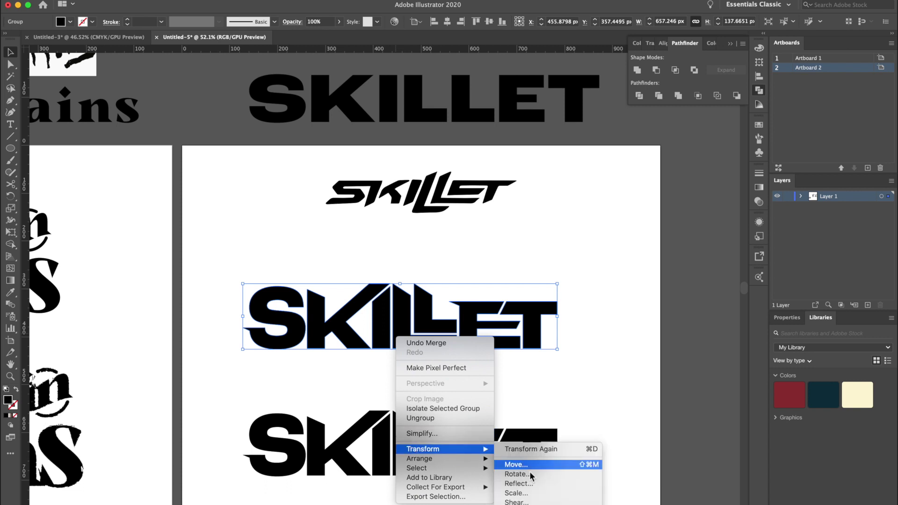
click(523, 502)
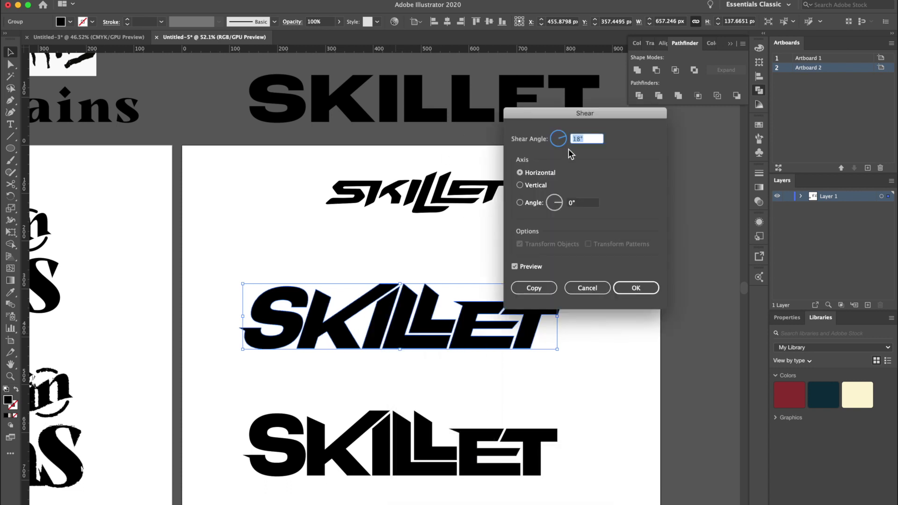
drag(567, 137, 567, 137)
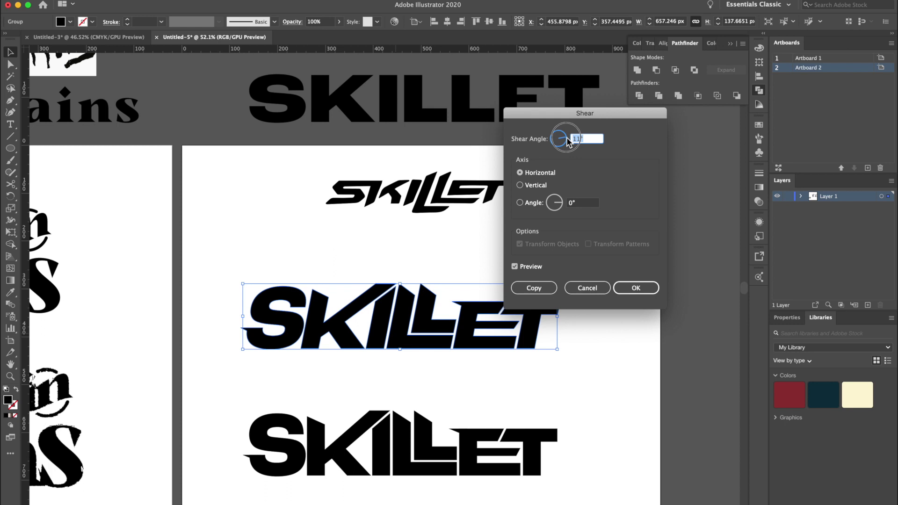
text(33)
key(Return)
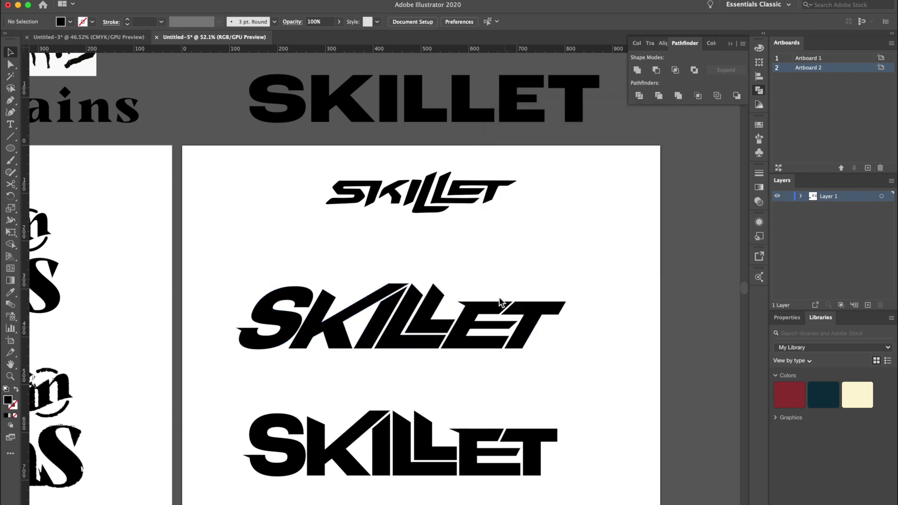
Step: Raise the top arm of the slanted E and bring the T's crossbar up level with its top edge
scroll(503, 318, up, 3)
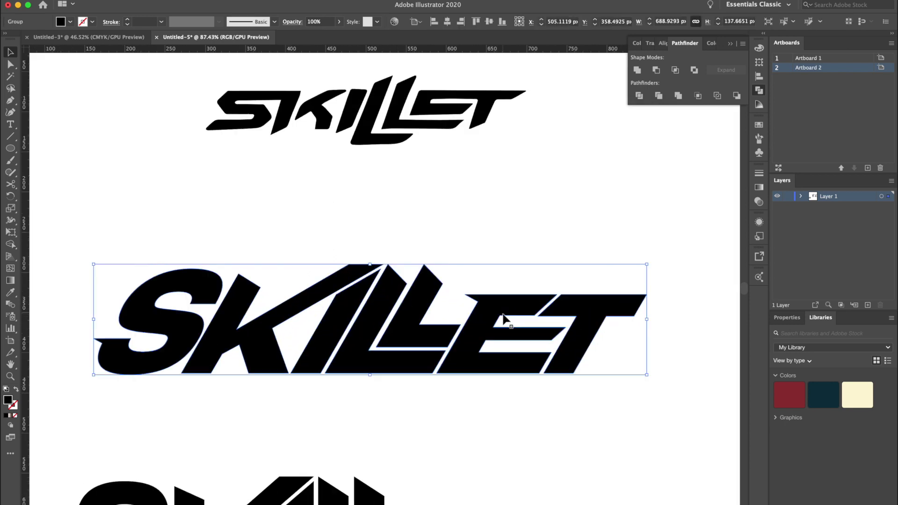
scroll(503, 318, down, 2)
drag(503, 317, 393, 318)
scroll(400, 321, up, 3)
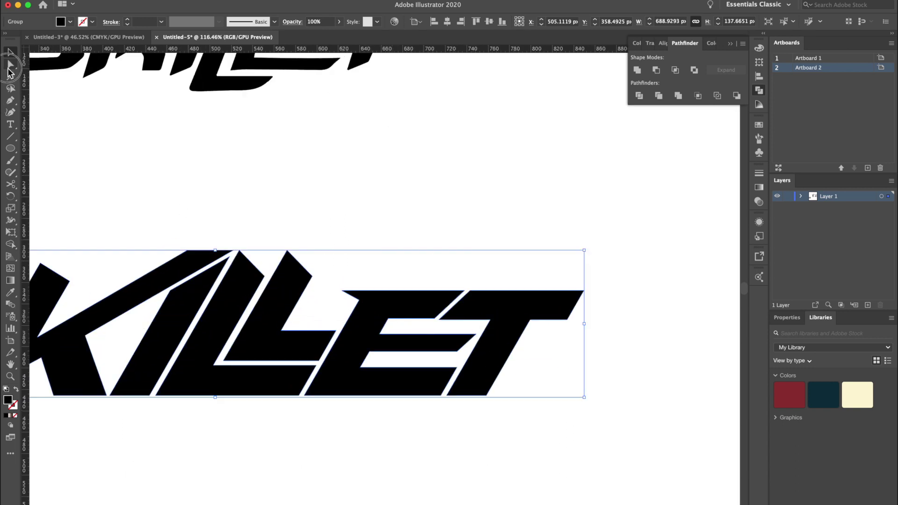
click(9, 66)
click(437, 318)
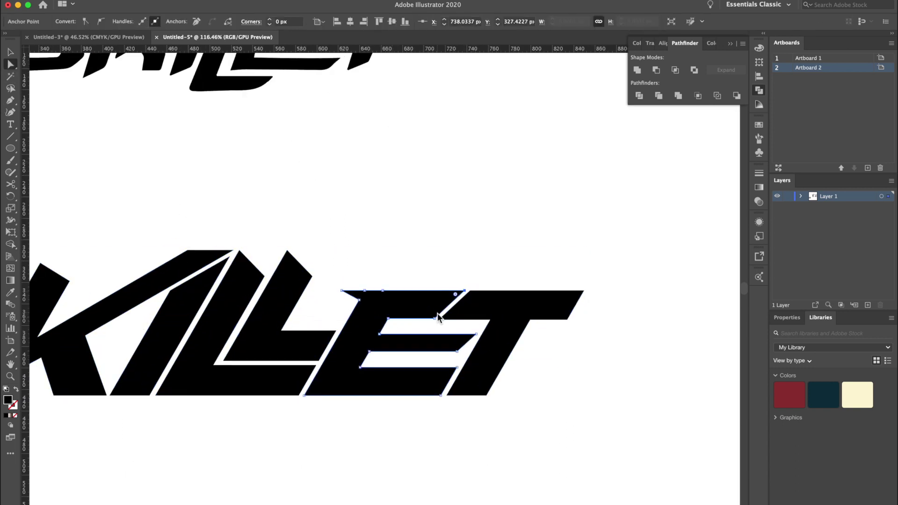
click(432, 310)
shift+click(341, 291)
shift+click(365, 290)
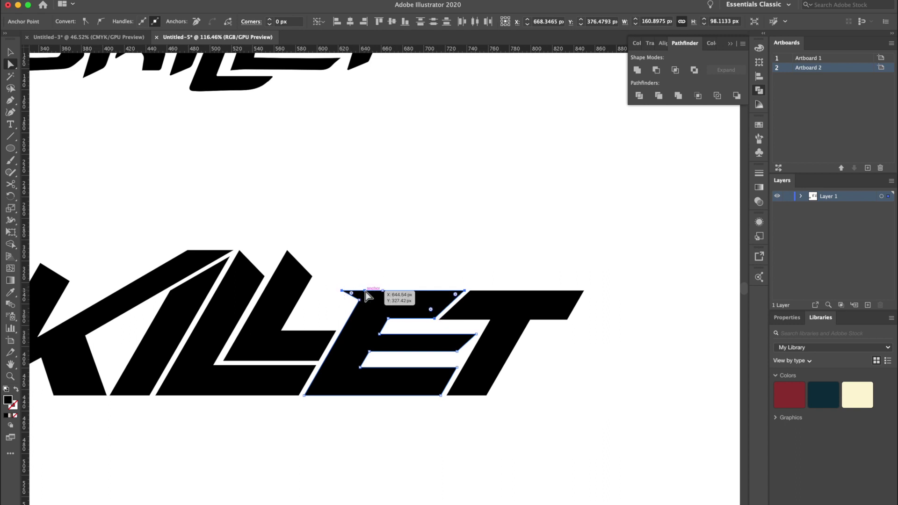
shift+click(383, 290)
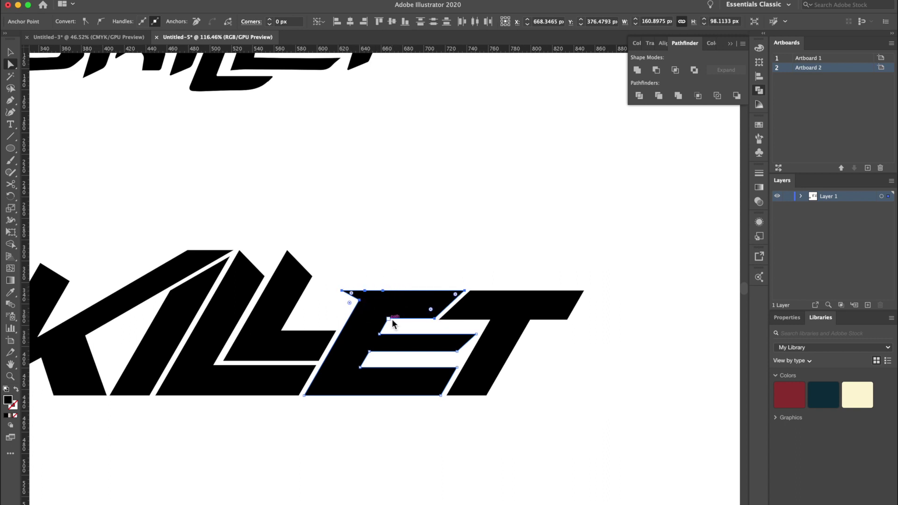
drag(391, 320, 394, 307)
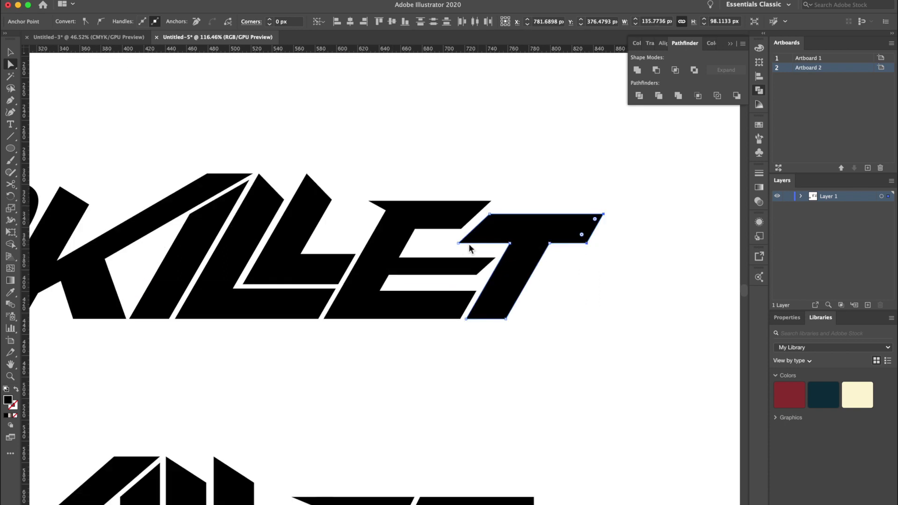
drag(490, 217, 497, 208)
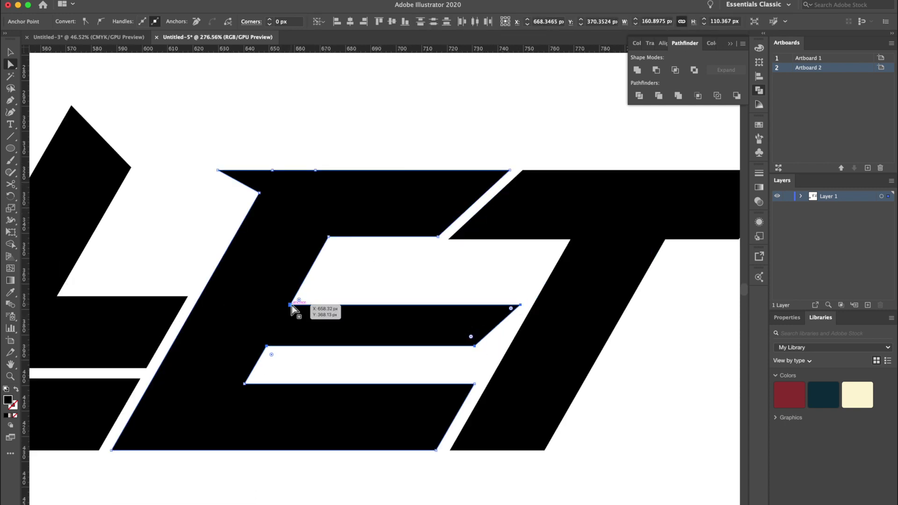
Step: Shift the slanted E's middle arm up between the outer arms and shorten its angled end away from the T
drag(293, 305, 304, 287)
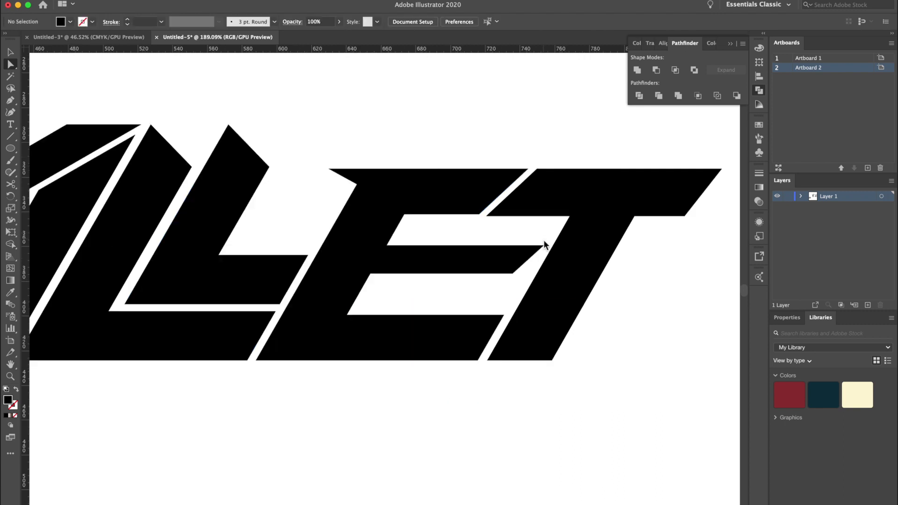
drag(513, 278, 465, 276)
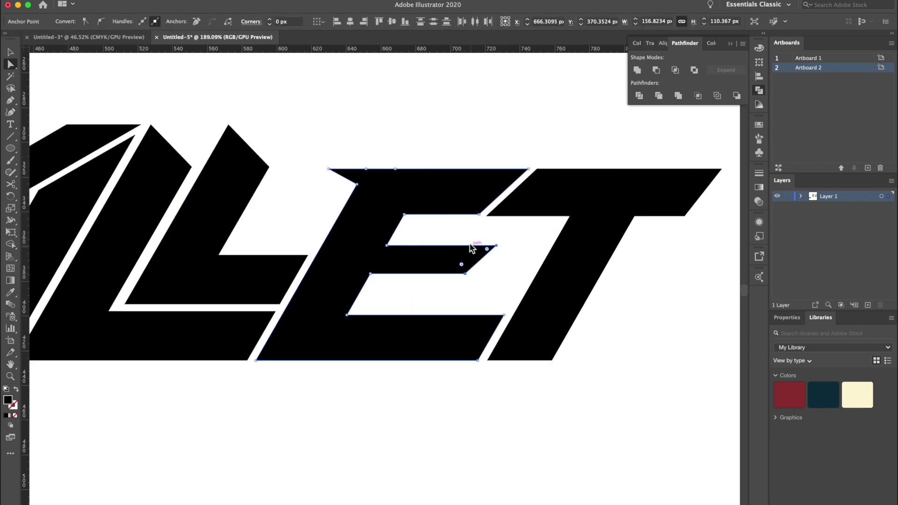
click(458, 232)
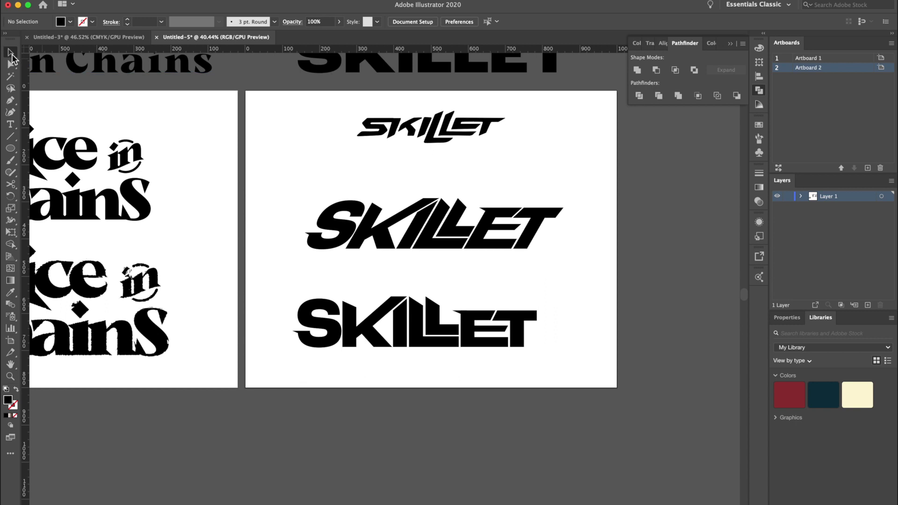
Step: Move the upright lettering off the artboard below it and shift the slanted lettering up toward the original logo
drag(284, 281, 545, 370)
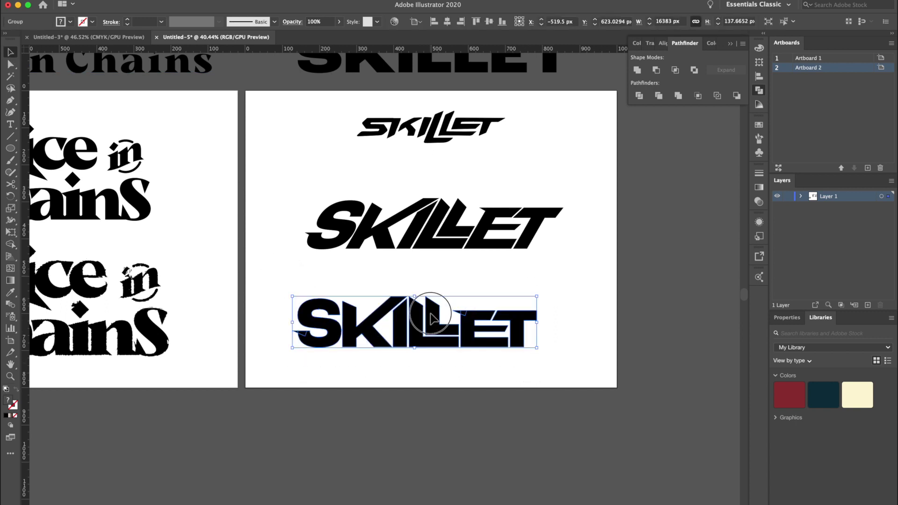
drag(429, 313, 428, 437)
drag(296, 181, 569, 279)
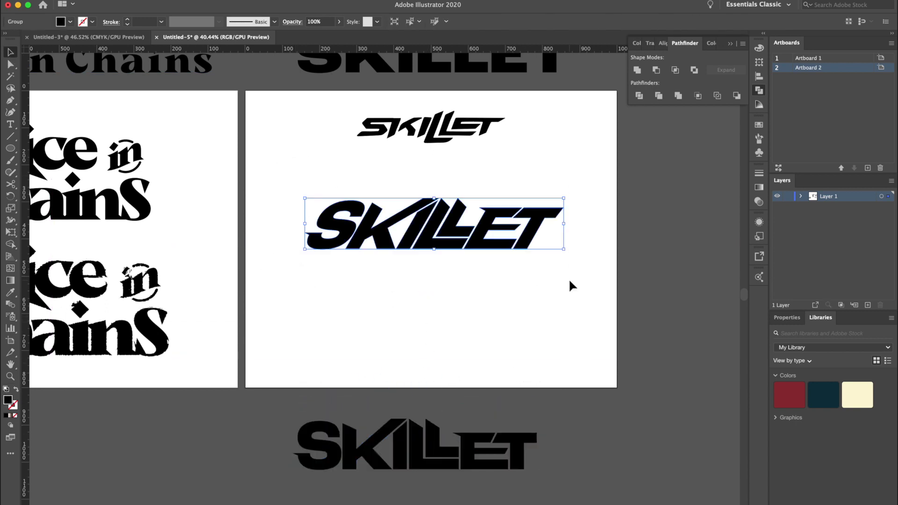
mouse_move(457, 212)
mouse_down()
mouse_move(456, 262)
mouse_move(458, 199)
mouse_up()
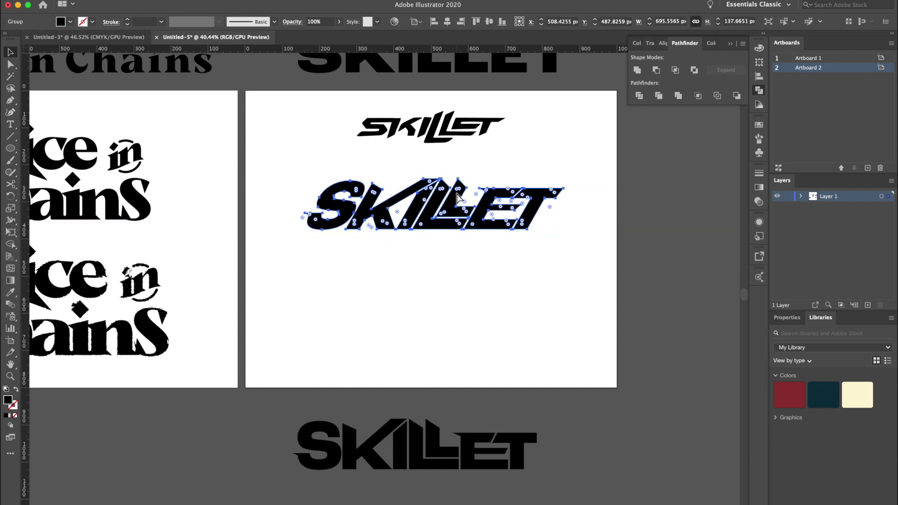
Step: Switch to Photoshop, hide the Alice in Chains layer and paste the slanted lettering as a Smart Object
click(160, 503)
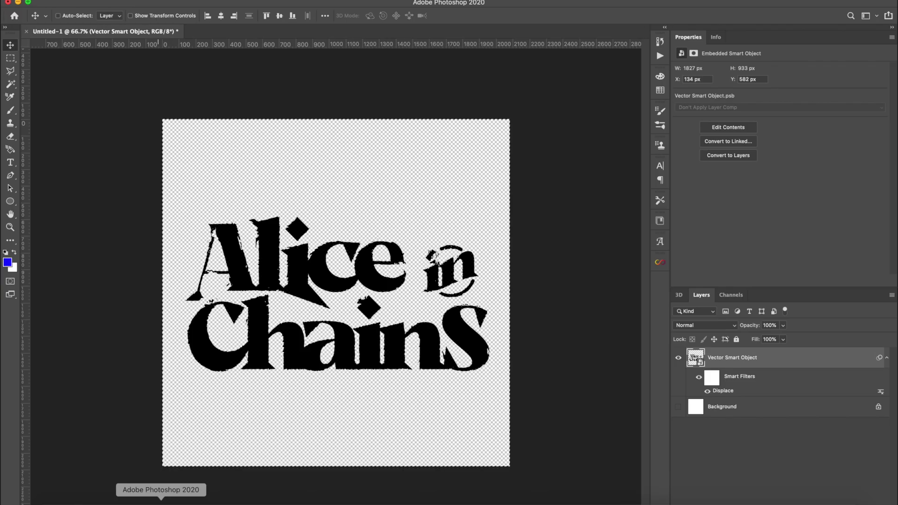
click(678, 357)
key(super+v)
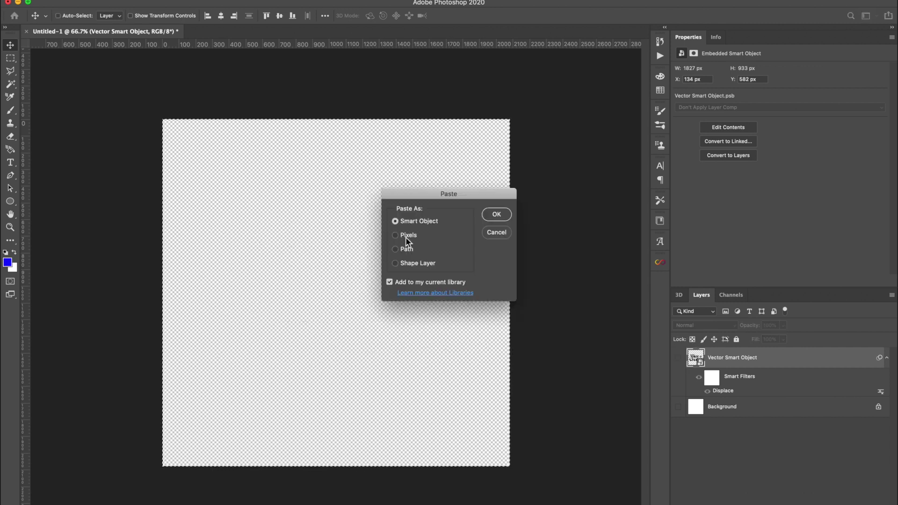
click(488, 213)
Step: Enlarge the pasted lettering to about 1764 px wide and apply the existing Displace smart filter to its layer
drag(275, 281, 192, 255)
key(Return)
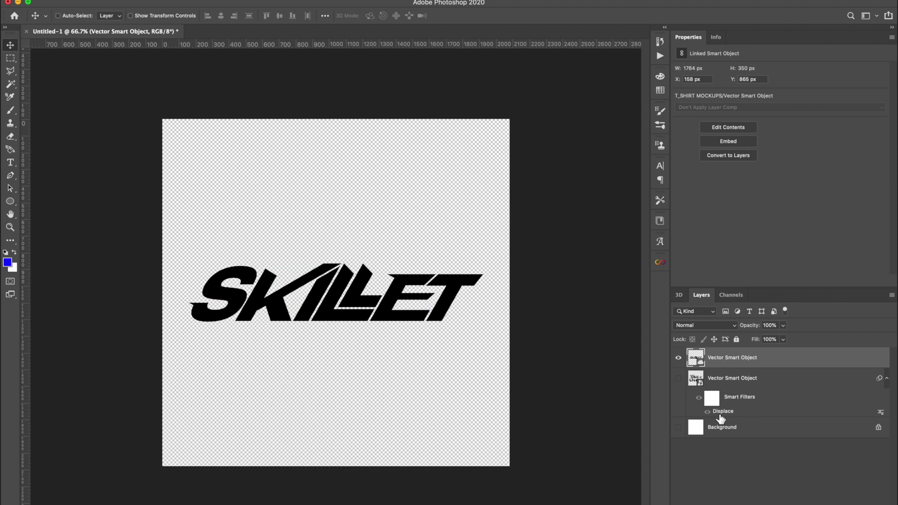
drag(720, 418, 722, 359)
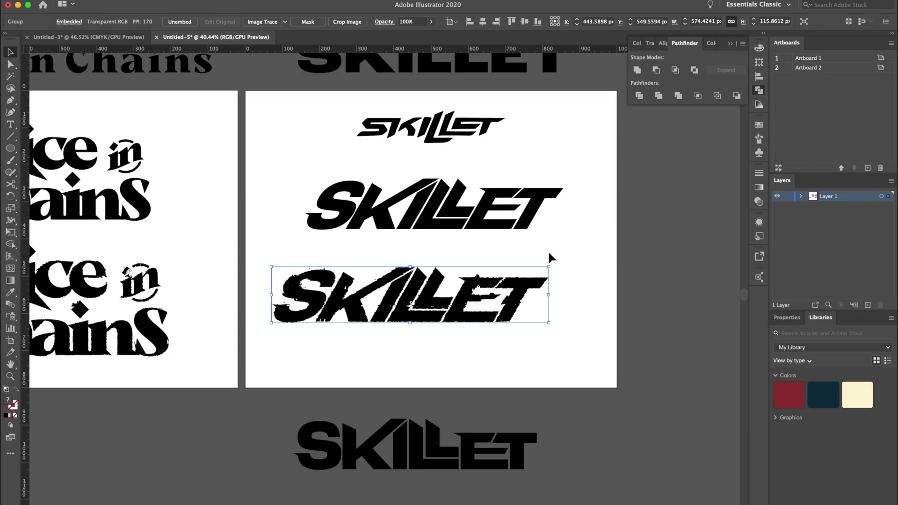
Step: Switch to Illustrator and enlarge the rough-edged SKILLET lettering below the clean version to about 746 px wide
key(super+equal)
scroll(429, 302, up, 1)
mouse_move(425, 302)
mouse_down()
mouse_move(447, 302)
mouse_move(439, 307)
mouse_up()
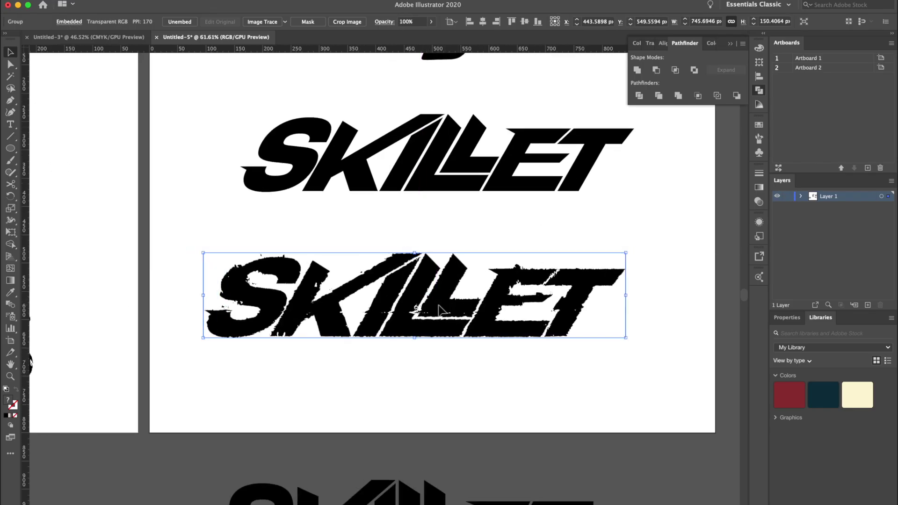
drag(435, 272, 410, 309)
mouse_move(413, 350)
mouse_down()
mouse_move(401, 361)
mouse_move(409, 353)
mouse_up()
click(422, 287)
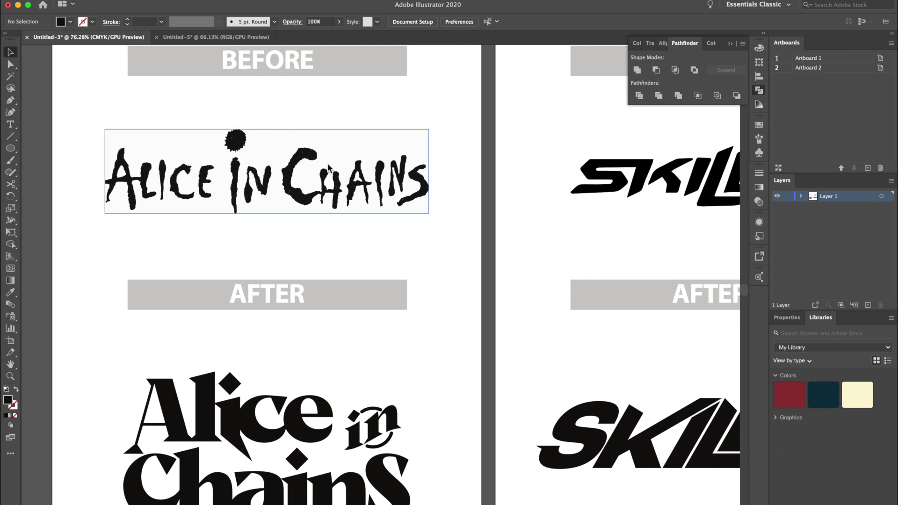
Step: Compare the before and after versions of the Alice in Chains and SKILLET logos in the Untitled-3 document
drag(329, 299, 294, 146)
drag(412, 206, 150, 380)
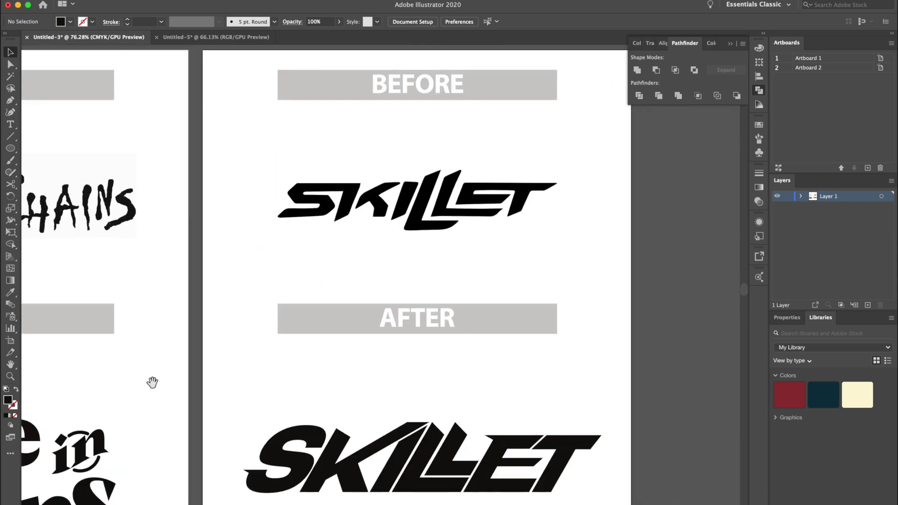
drag(455, 213, 393, 243)
drag(414, 335, 400, 118)
scroll(396, 272, up, 5)
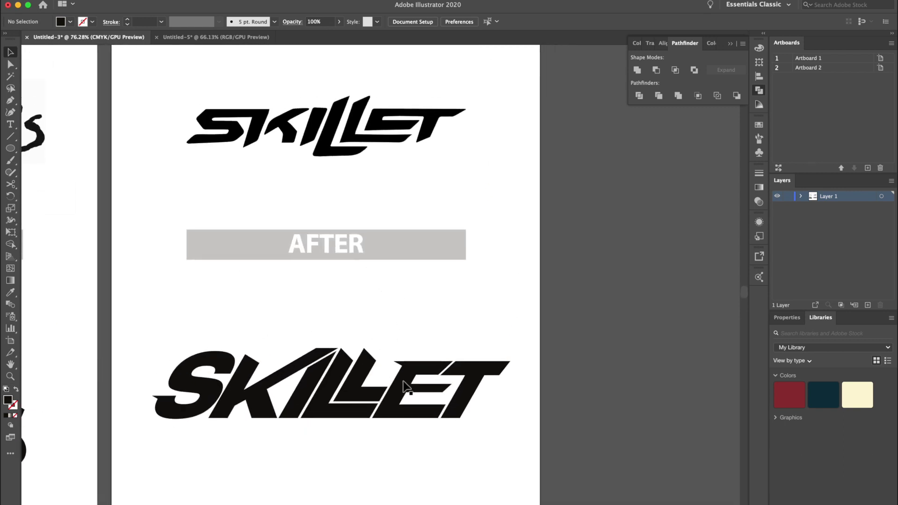
drag(384, 327, 424, 337)
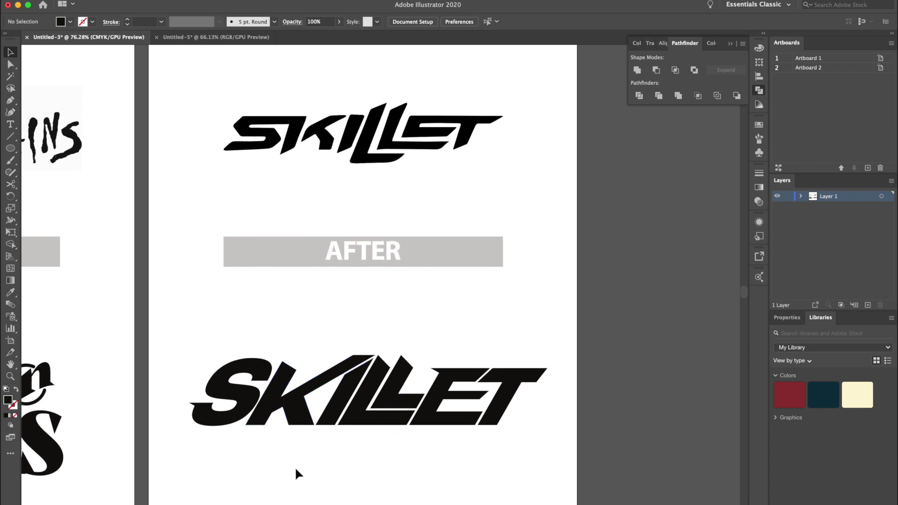